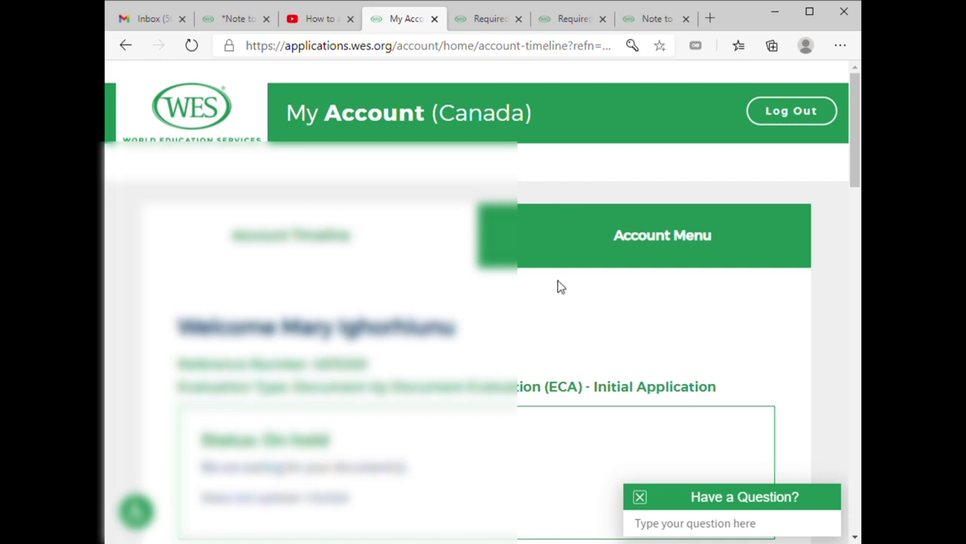
- Scroll through the WES account page and open View Required Documents
scroll(561, 287, down, 2)
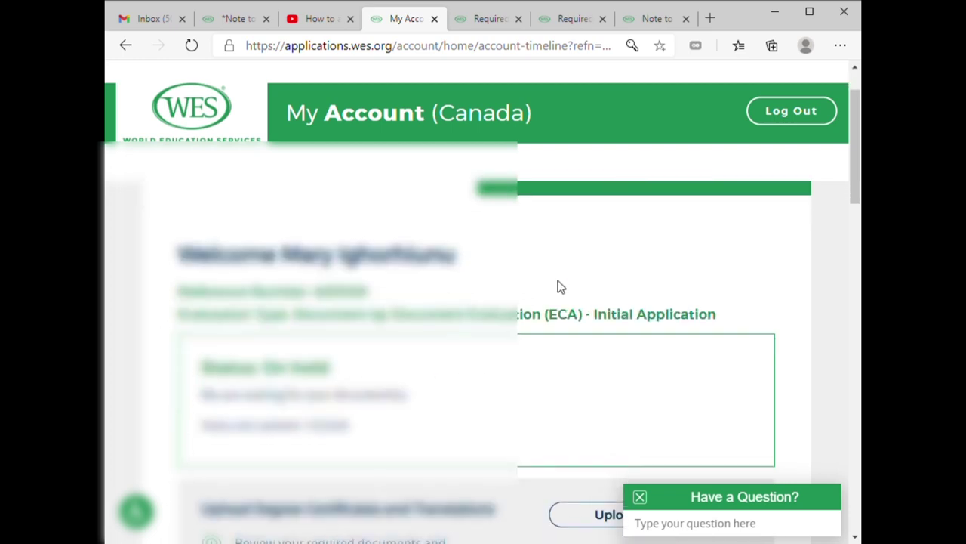
scroll(561, 287, up, 1)
scroll(561, 287, down, 6)
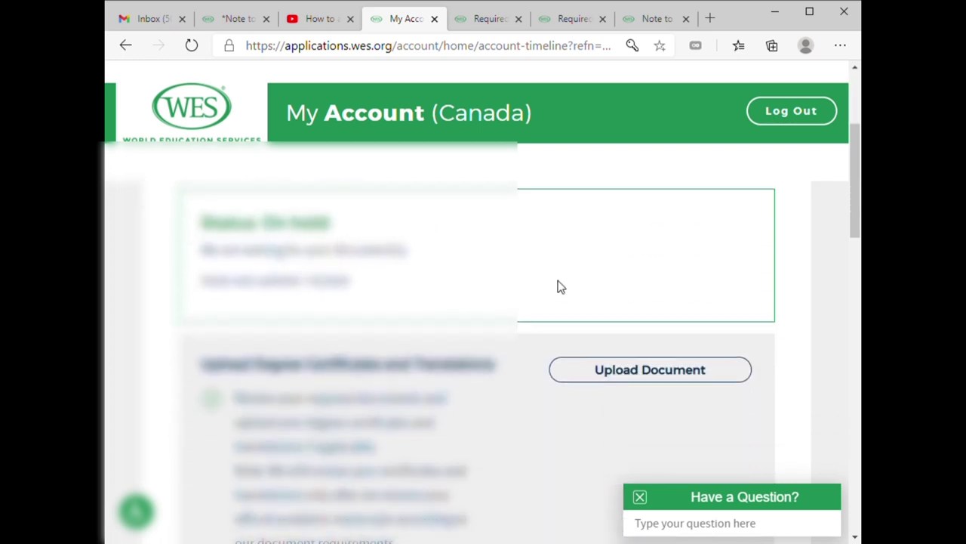
scroll(560, 286, down, 5)
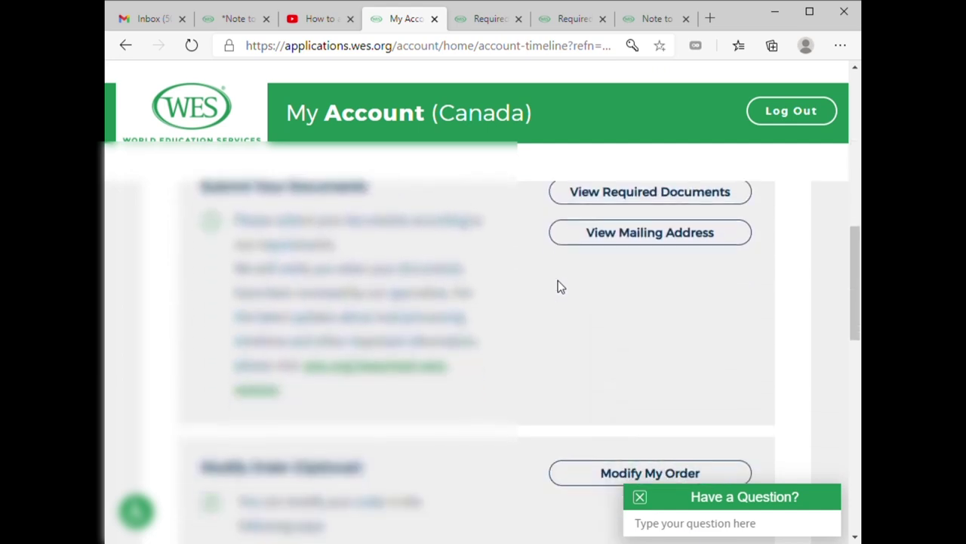
scroll(558, 285, down, 6)
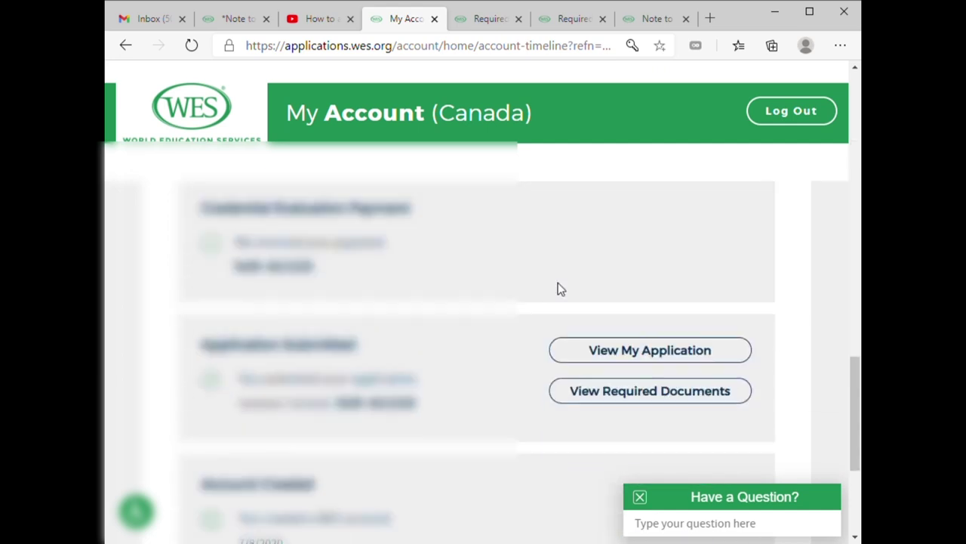
scroll(563, 289, down, 1)
scroll(563, 291, down, 1)
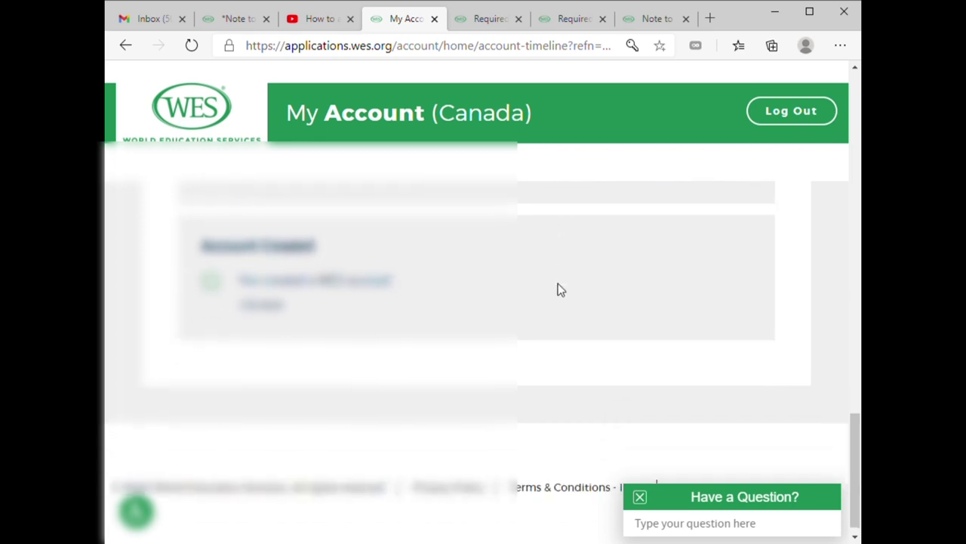
scroll(570, 283, up, 5)
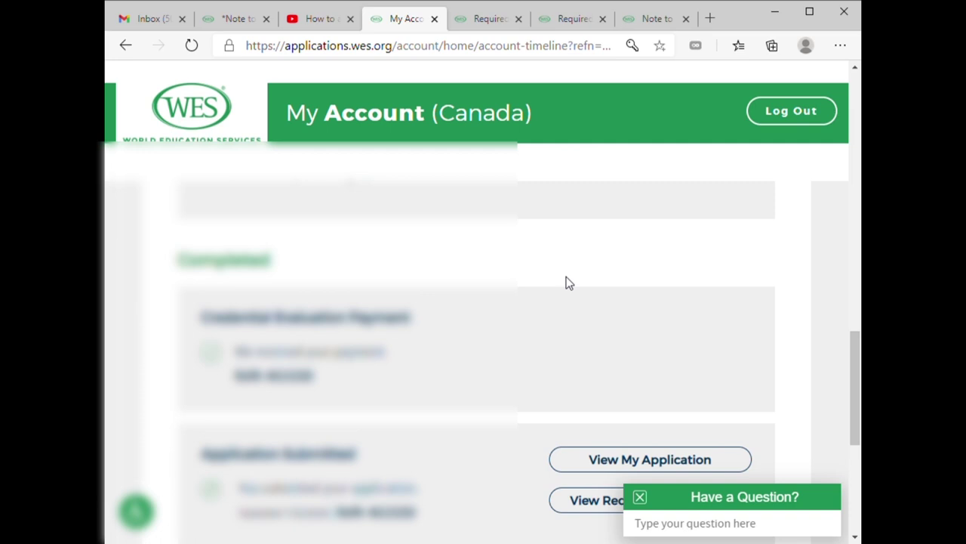
scroll(559, 295, up, 5)
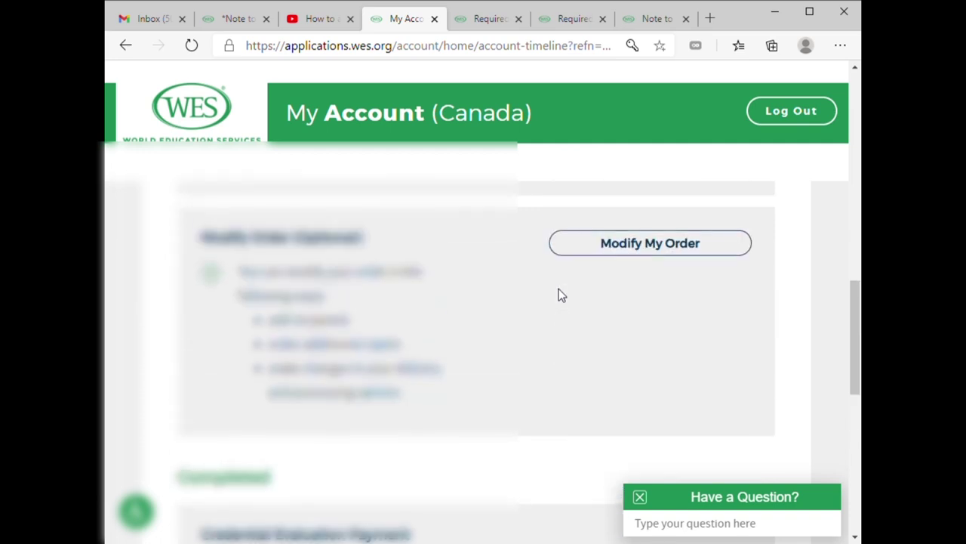
scroll(561, 294, up, 4)
scroll(566, 294, down, 2)
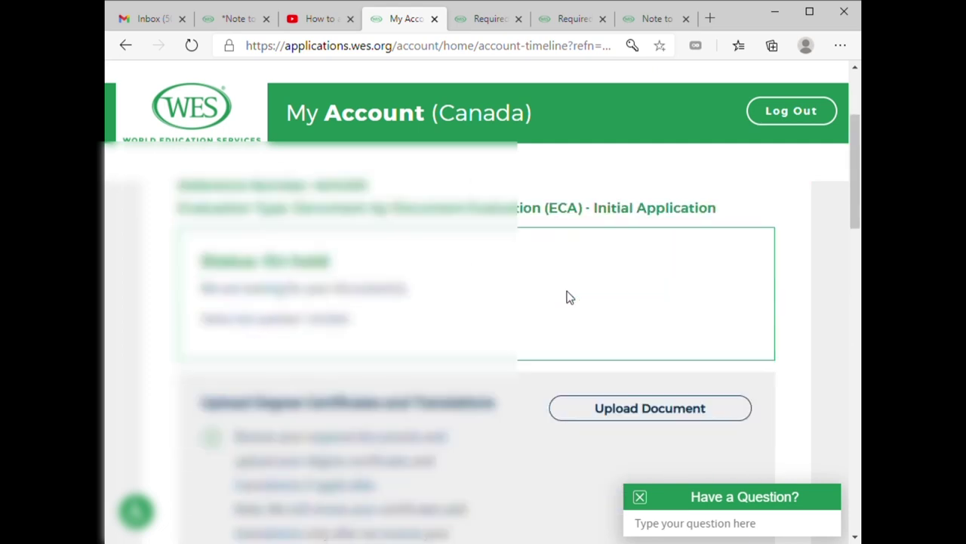
scroll(635, 328, down, 5)
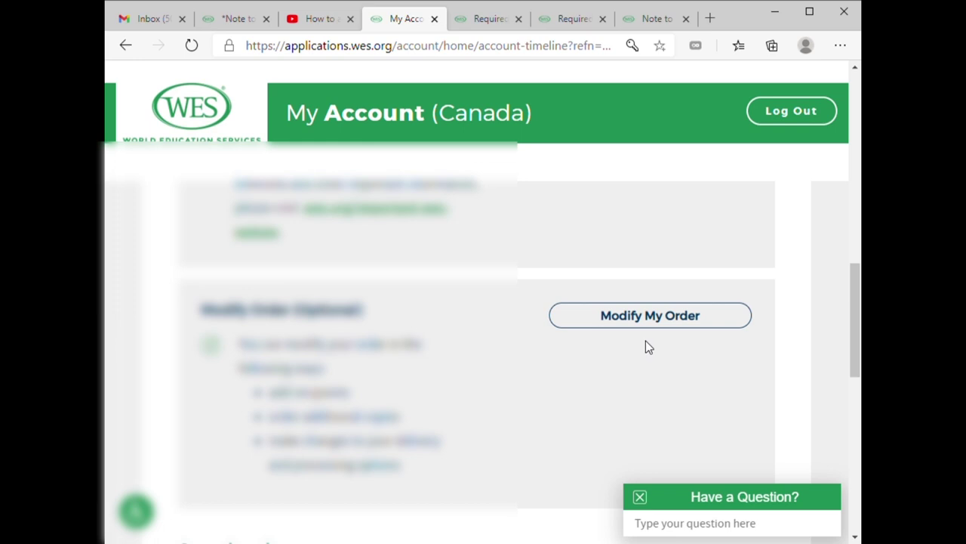
scroll(646, 340, down, 6)
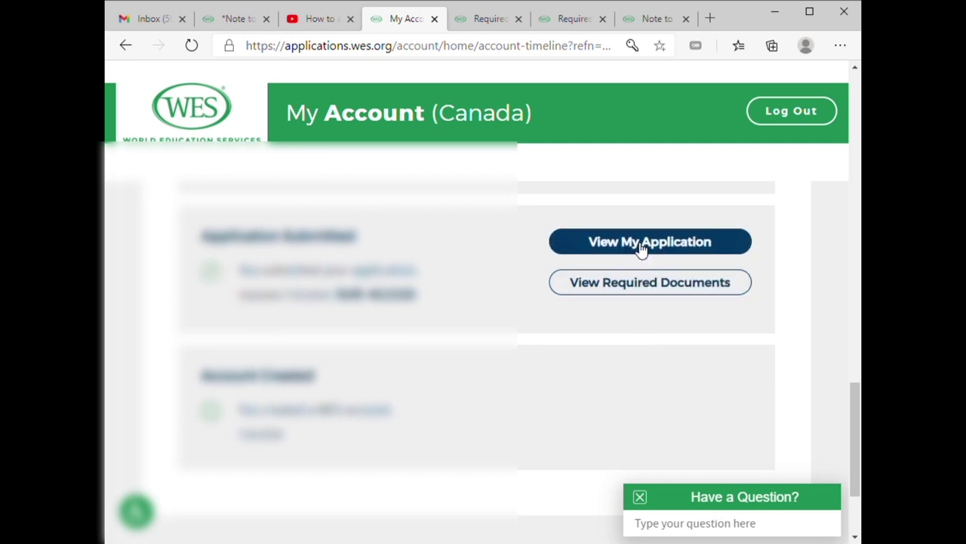
click(647, 287)
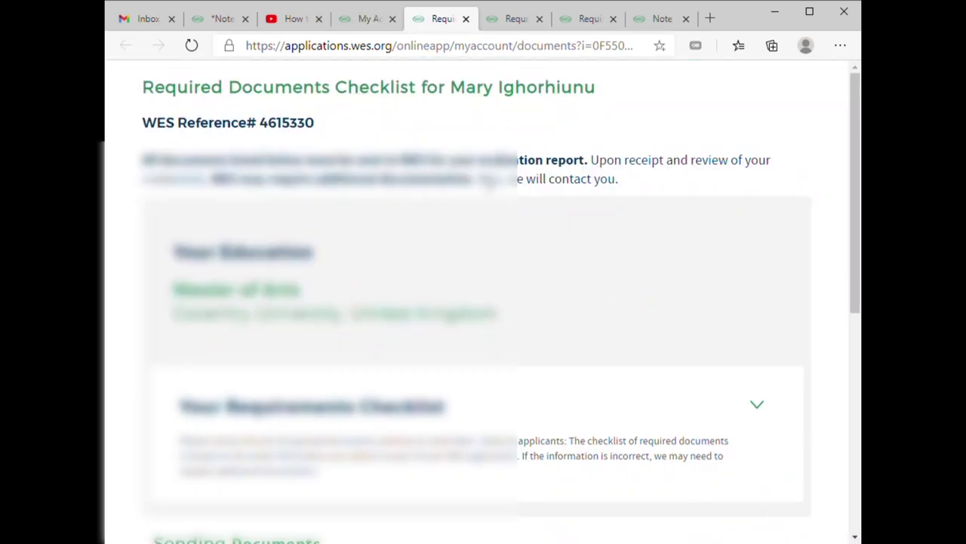
- Expand Your Requirements Checklist and review the transcript options and Helpful forms section
scroll(492, 185, down, 2)
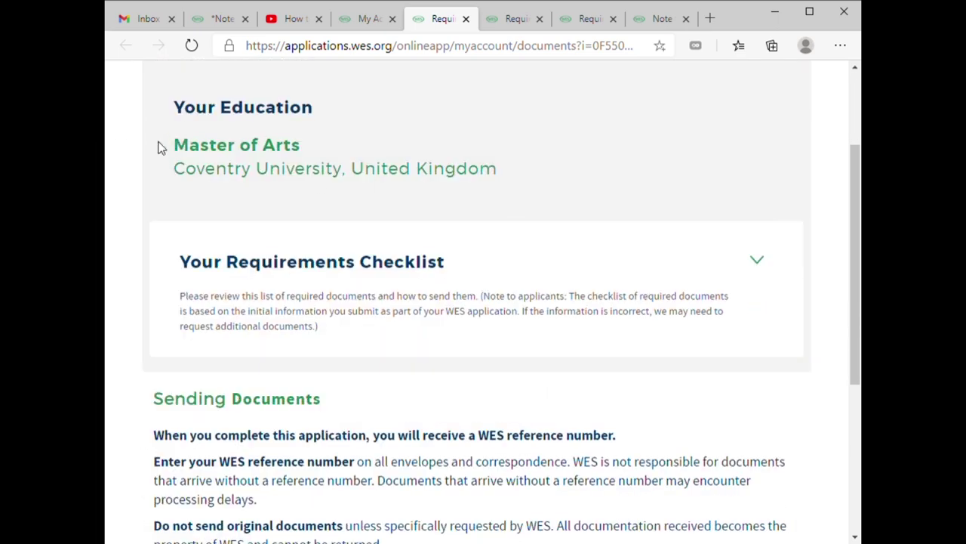
scroll(431, 207, down, 2)
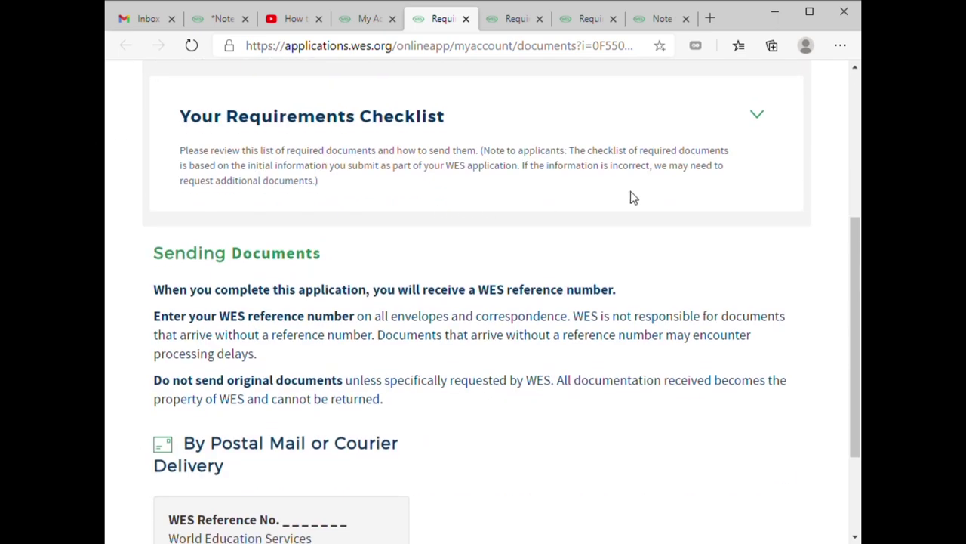
click(757, 117)
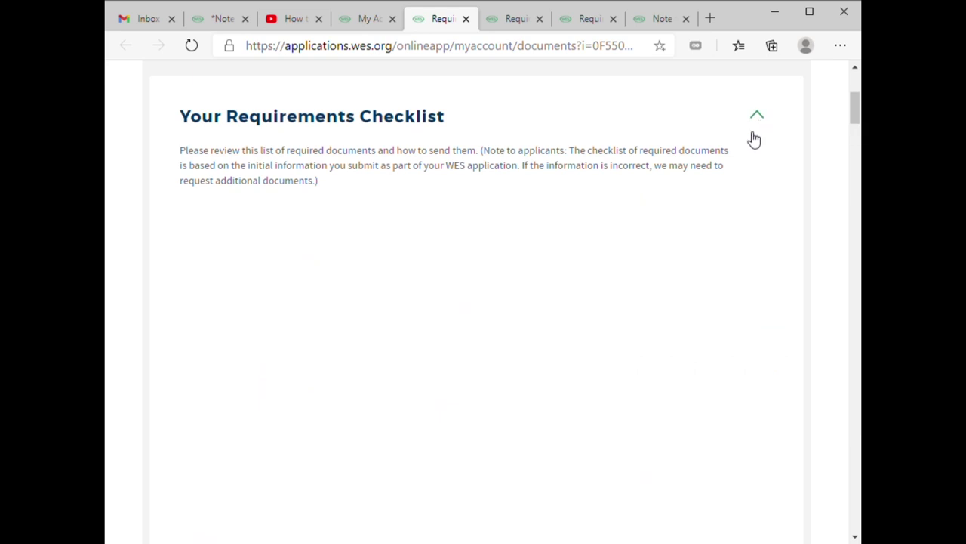
scroll(677, 218, down, 2)
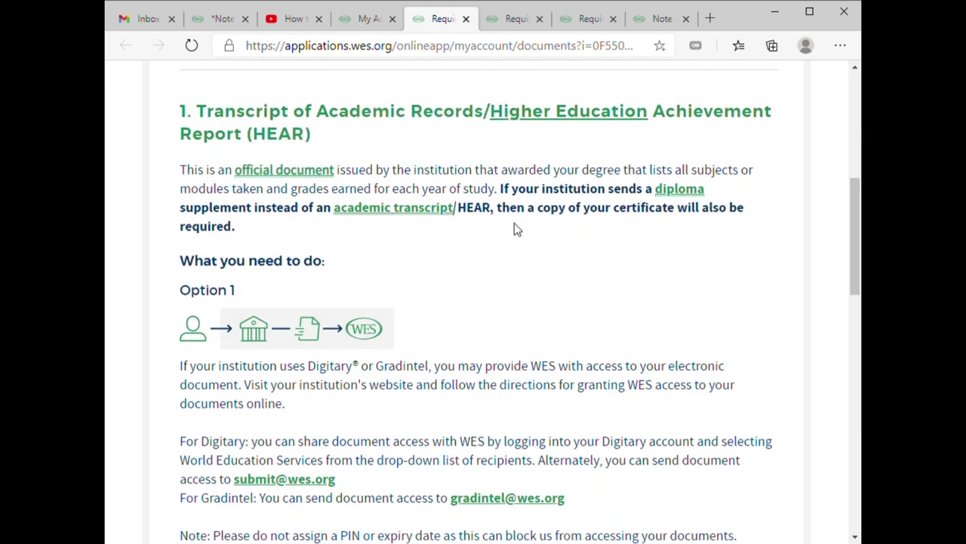
scroll(334, 140, down, 3)
scroll(442, 179, up, 2)
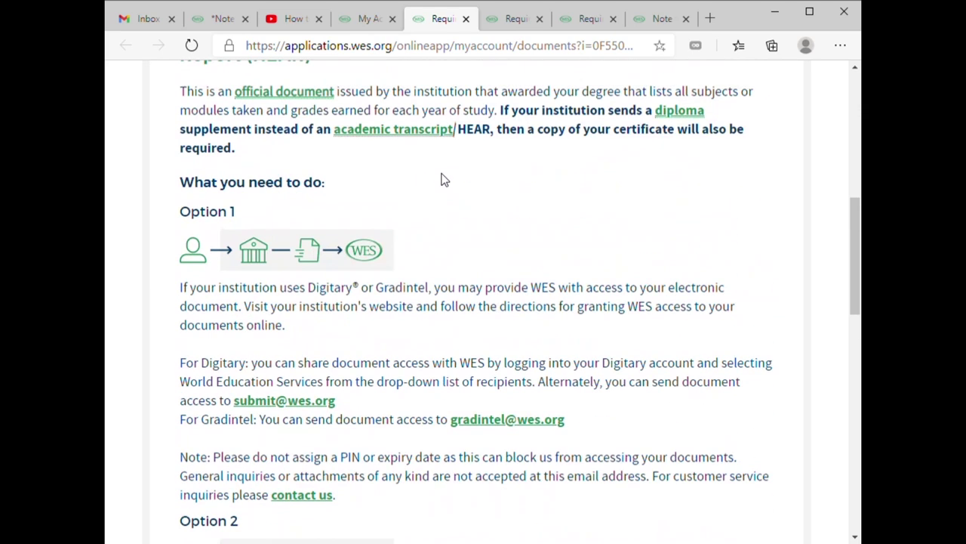
scroll(275, 155, up, 1)
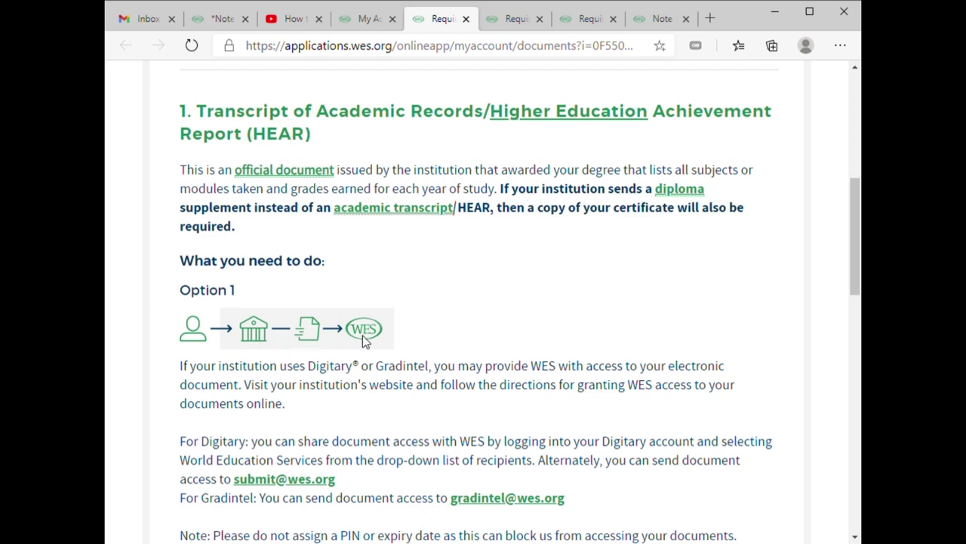
scroll(362, 335, down, 1)
scroll(363, 335, up, 3)
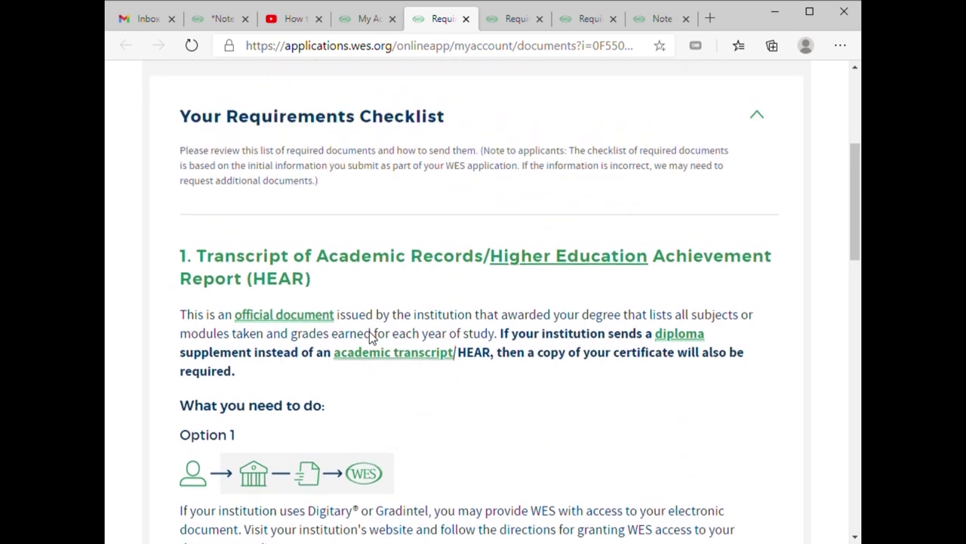
scroll(370, 335, down, 4)
scroll(369, 336, up, 2)
scroll(369, 335, down, 1)
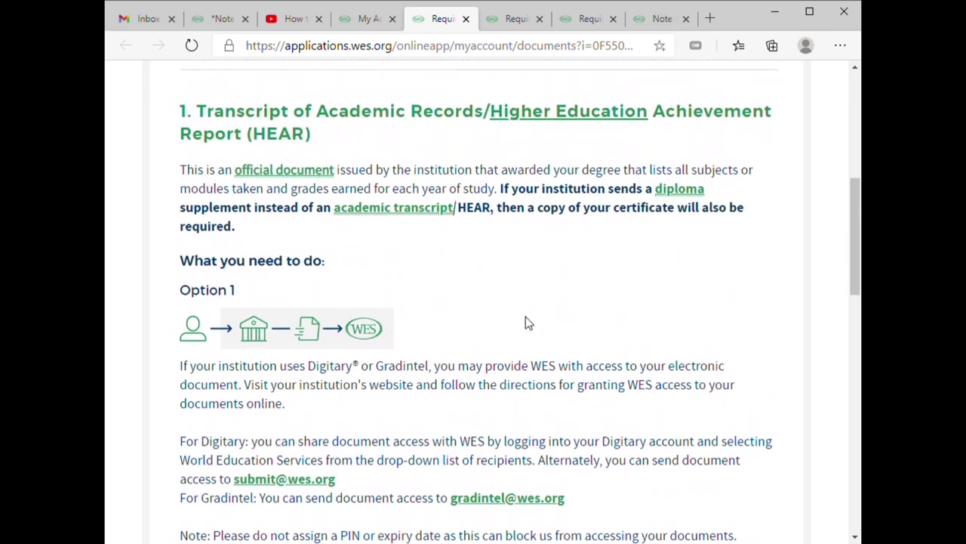
scroll(423, 345, down, 3)
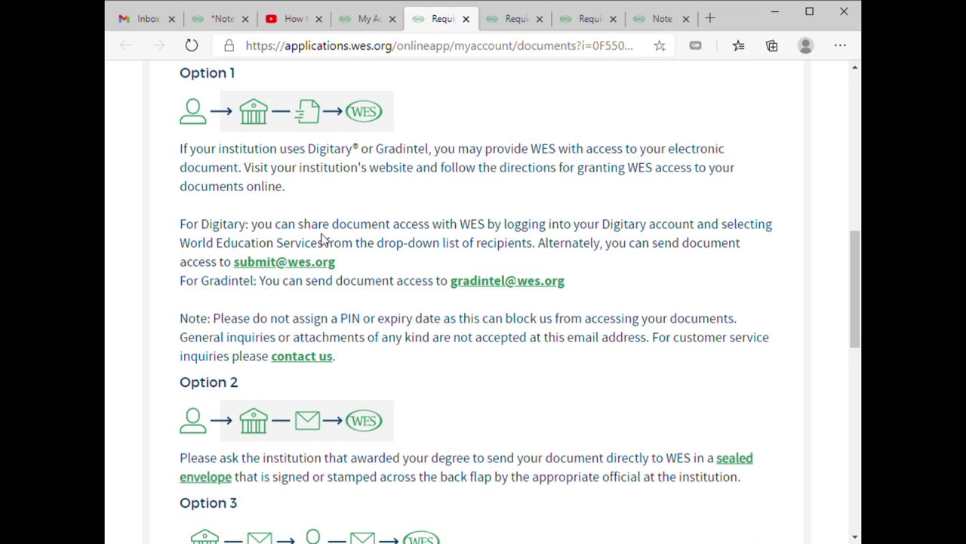
scroll(325, 240, down, 1)
scroll(292, 162, up, 3)
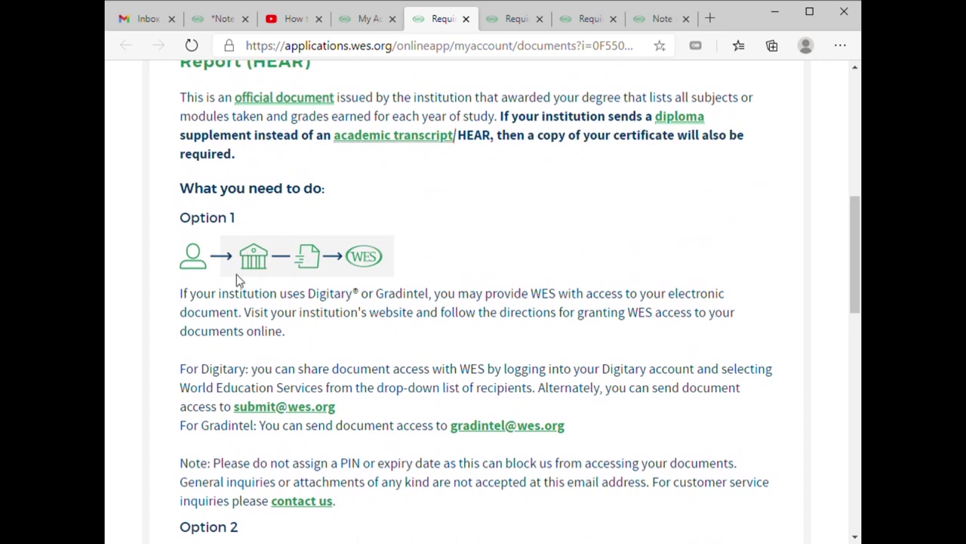
scroll(238, 277, down, 7)
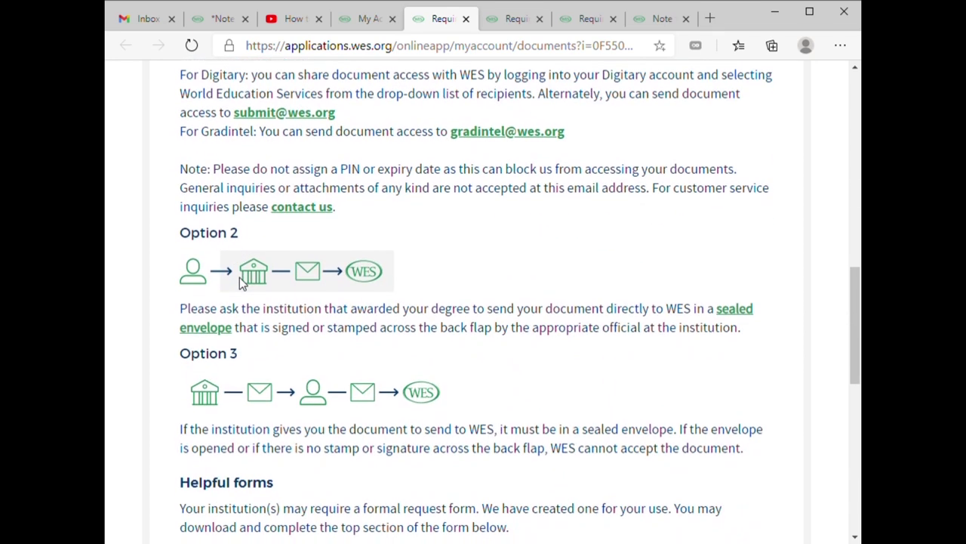
scroll(242, 283, down, 2)
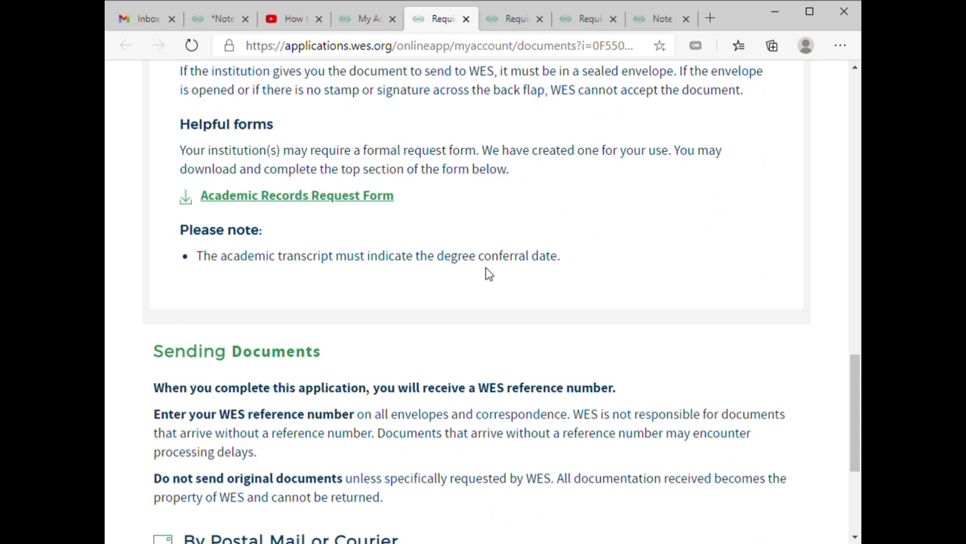
scroll(429, 237, up, 1)
scroll(429, 237, up, 1)
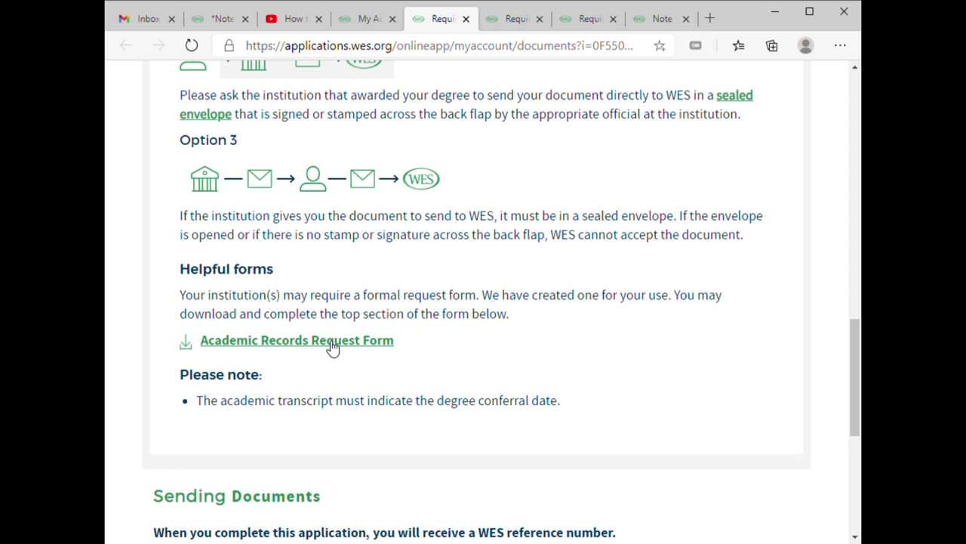
- Open the Academic Records Request Form PDF and enter the WES reference number and applicant's last and first names
click(333, 343)
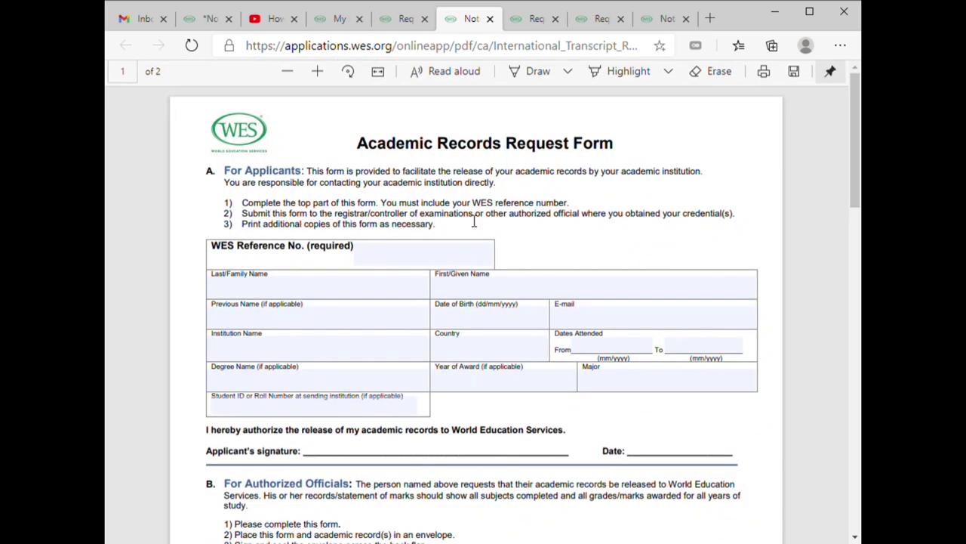
click(427, 259)
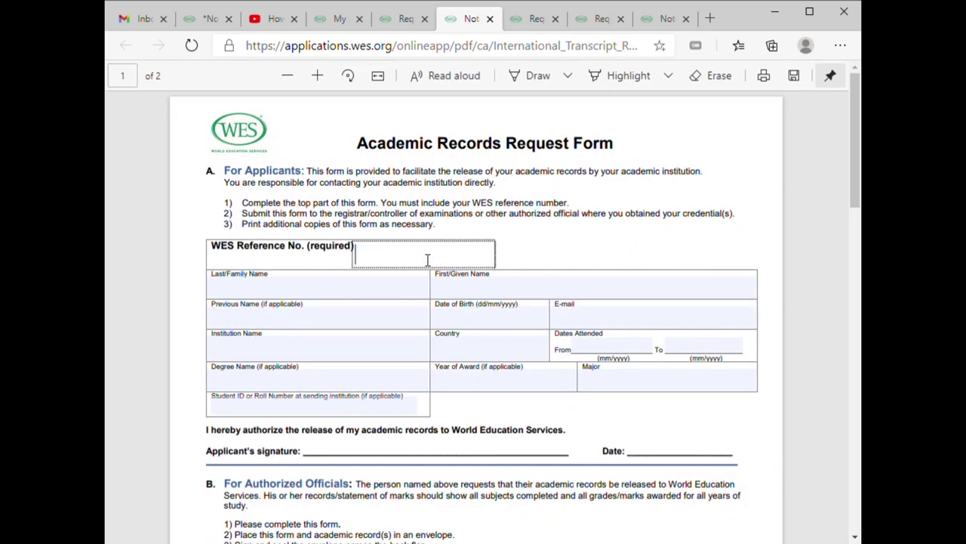
text(123456)
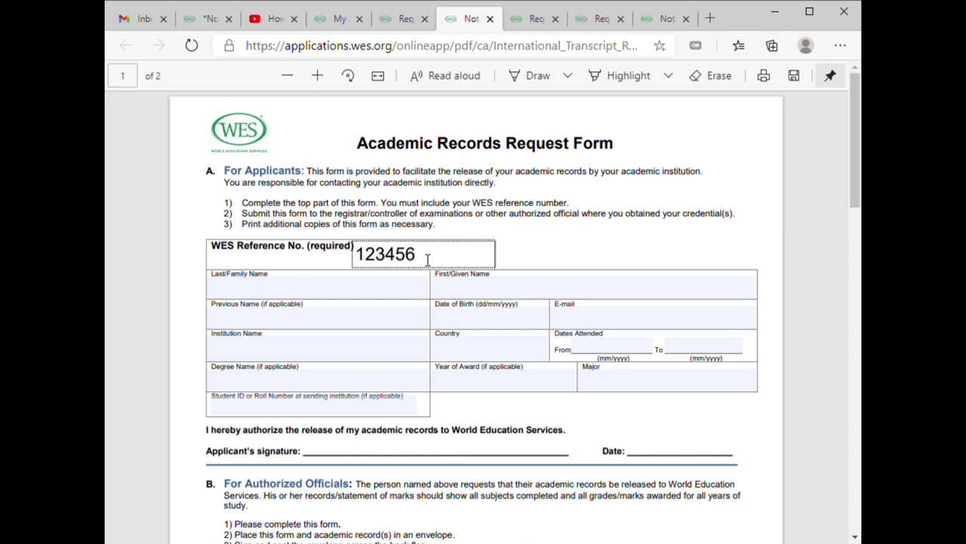
click(383, 295)
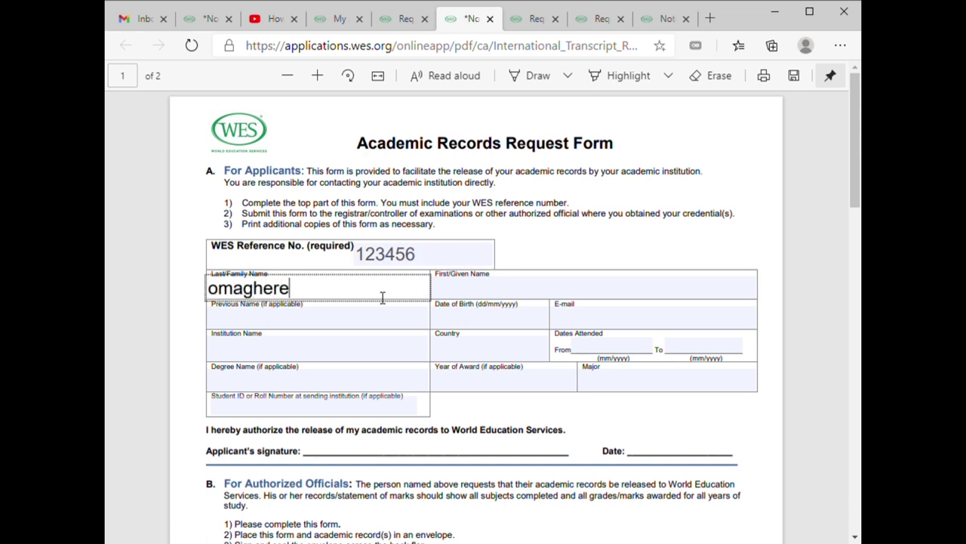
key(Tab)
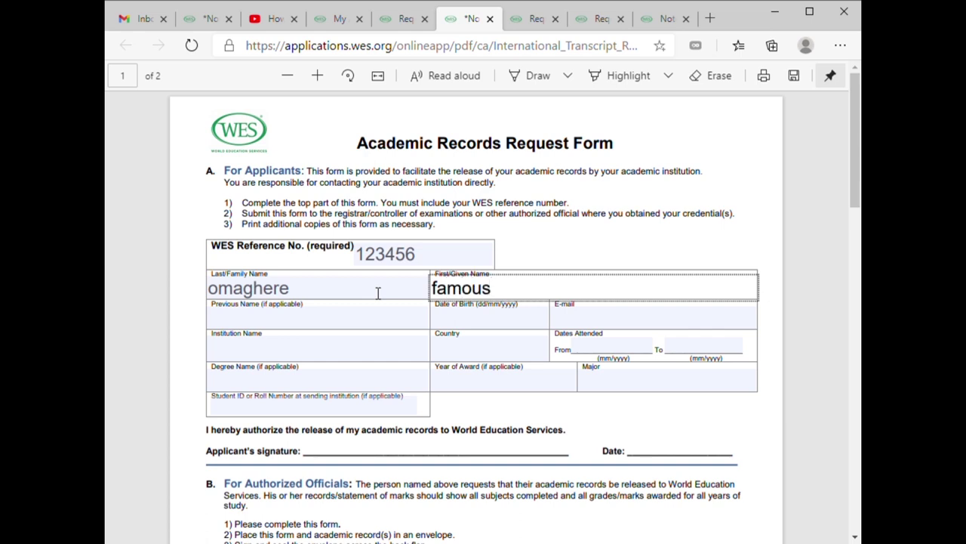
- Fill in the applicant's previous name, date of birth and e-mail address, correcting typos
click(335, 321)
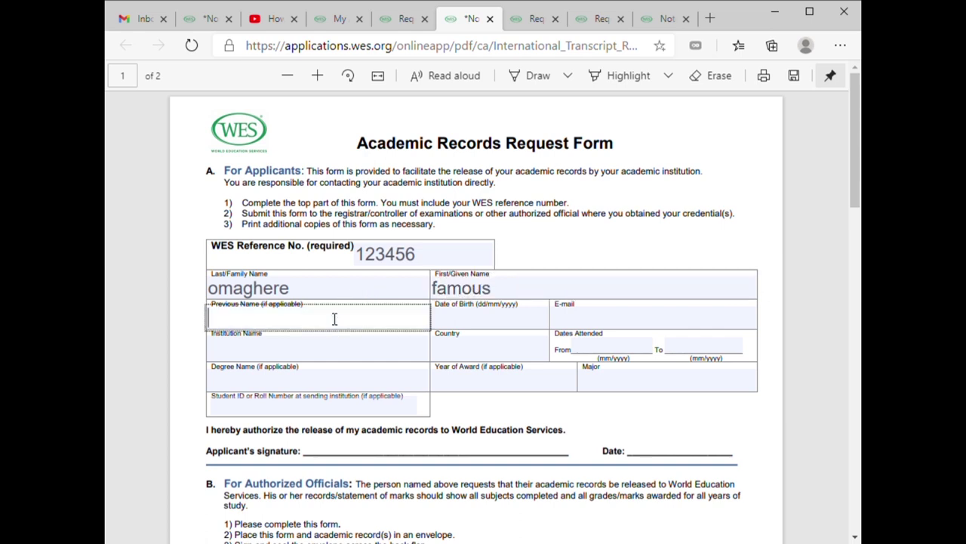
text(uvwi)
key(BackSpace)
key(BackSpace)
key(BackSpace)
key(BackSpace)
text(ade)
click(468, 326)
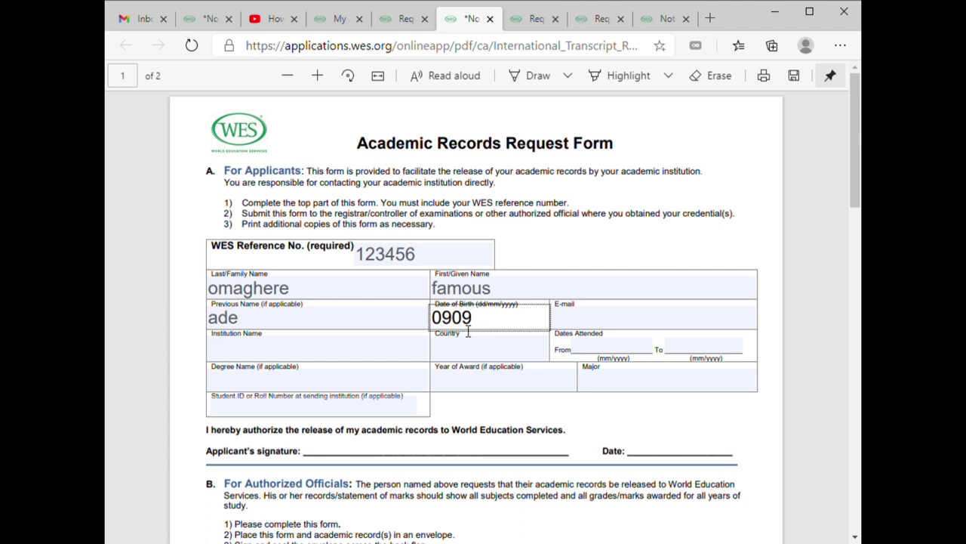
key(Tab)
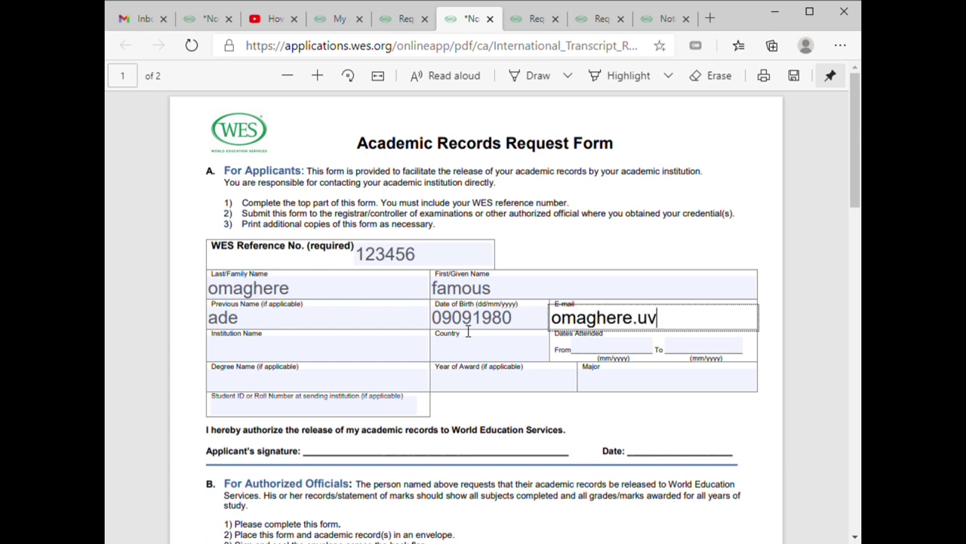
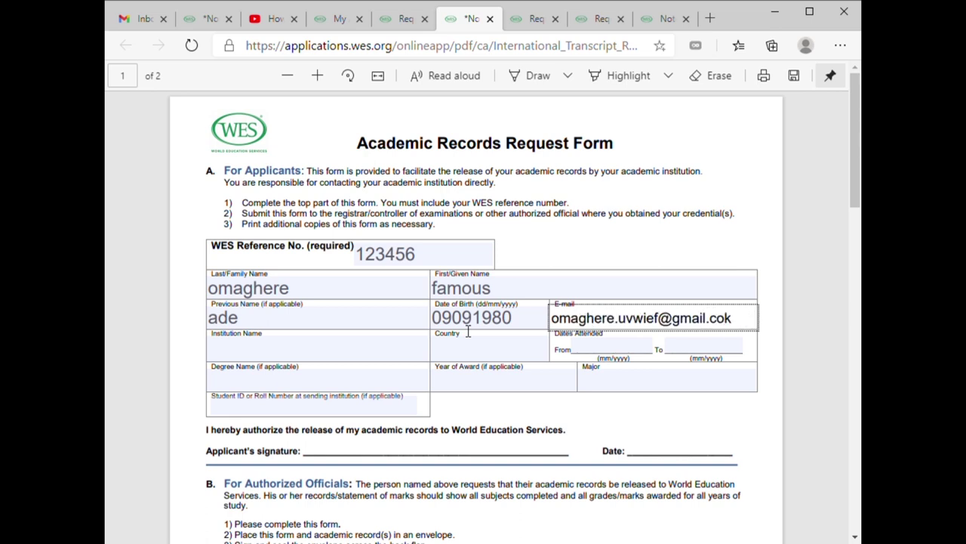
click(297, 355)
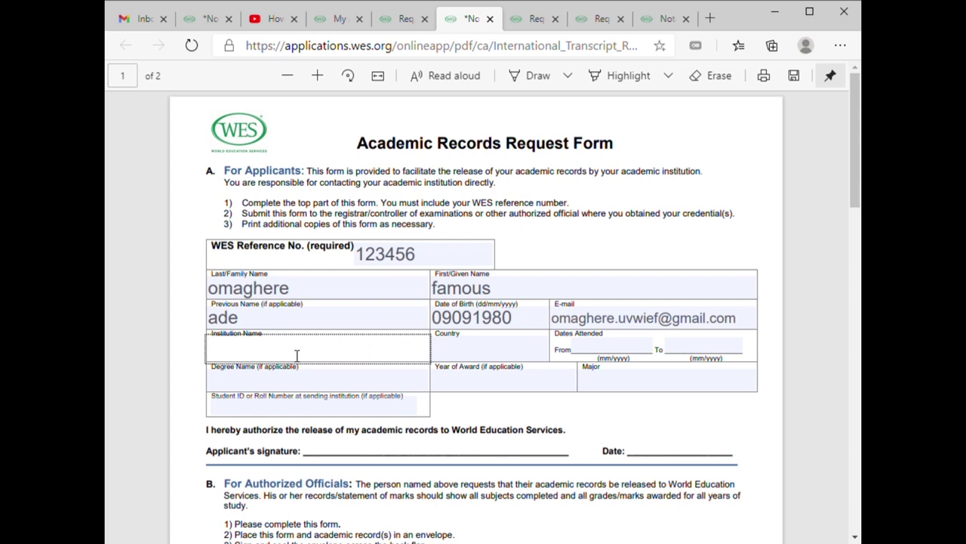
- Enter institution Inu, country philippines, and dates attended 05/09/2018 to 05/09/2019
text(Inu)
click(492, 352)
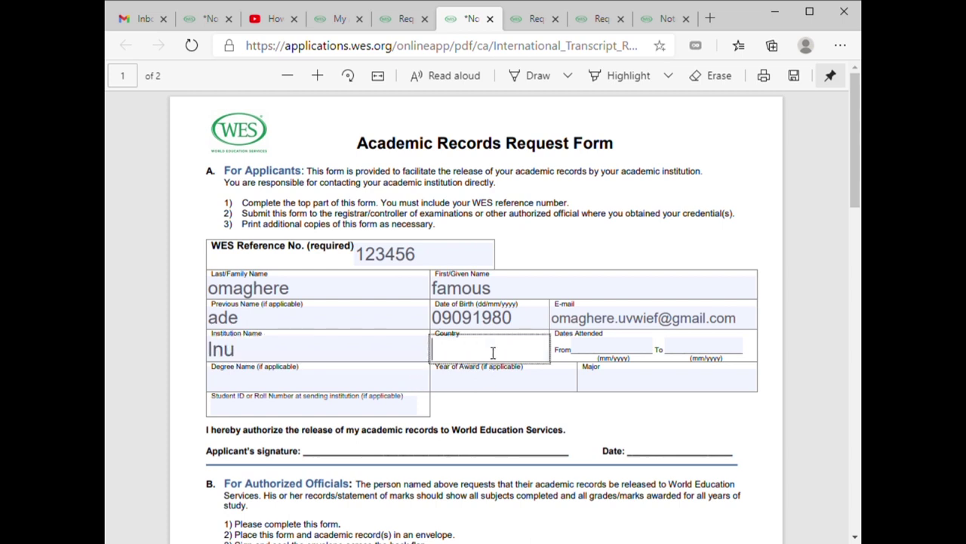
text(philippines)
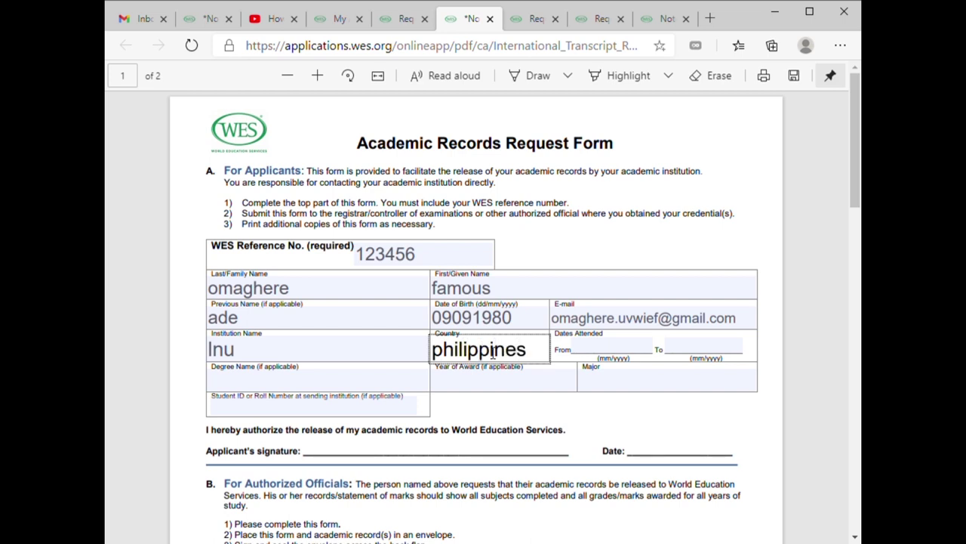
click(613, 355)
text(05/0)
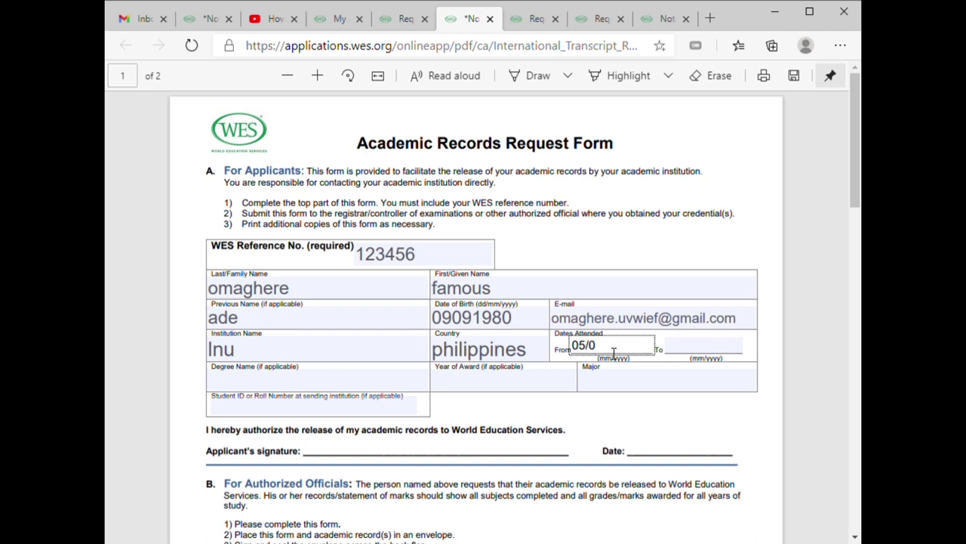
text(9/2018)
key(Tab)
text(05/09)
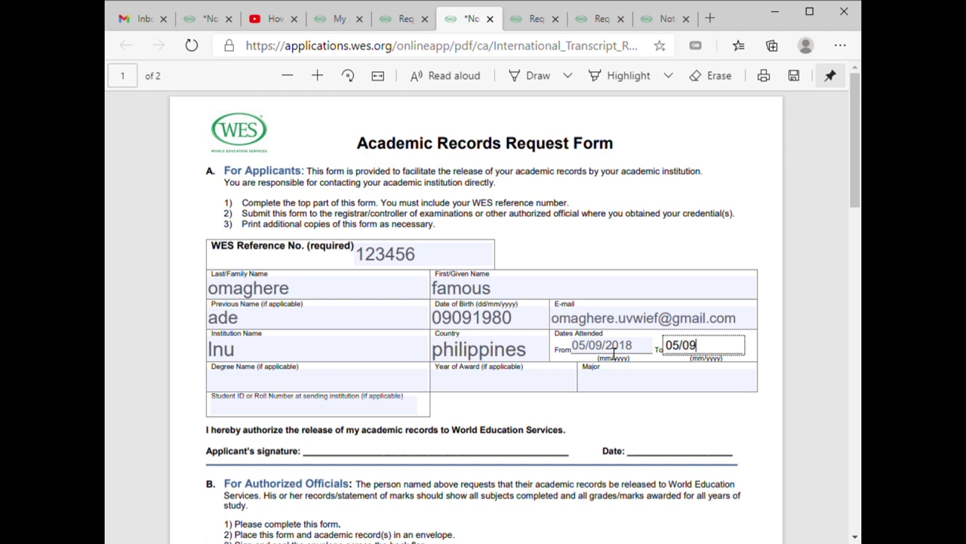
text(/2019)
- Enter degree bsc biology, award year 2019 and major biology, then scroll to section B
click(334, 390)
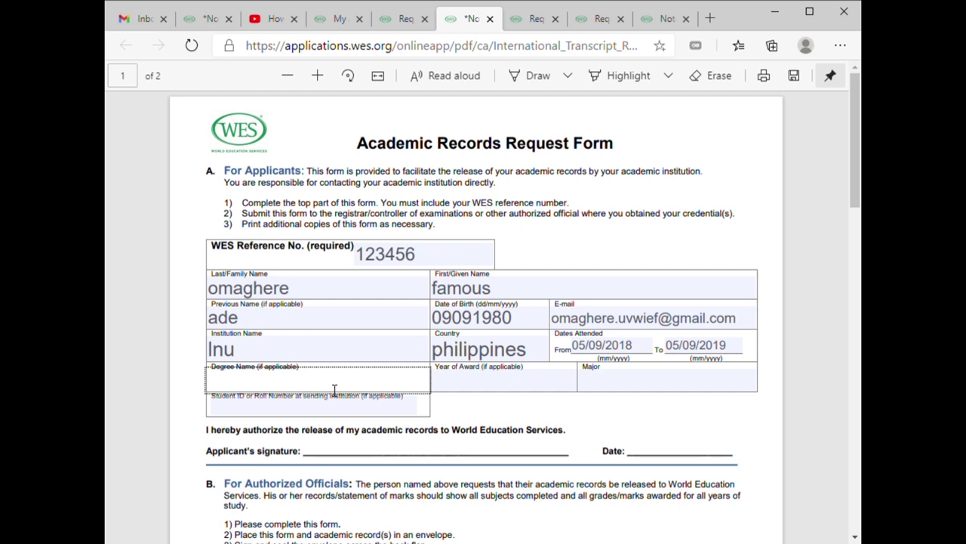
text(bsc biology)
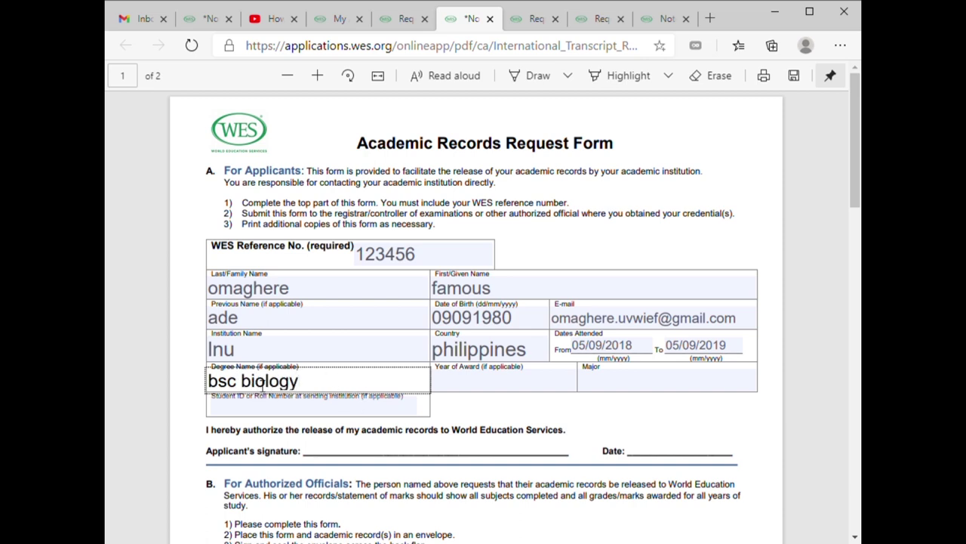
click(467, 390)
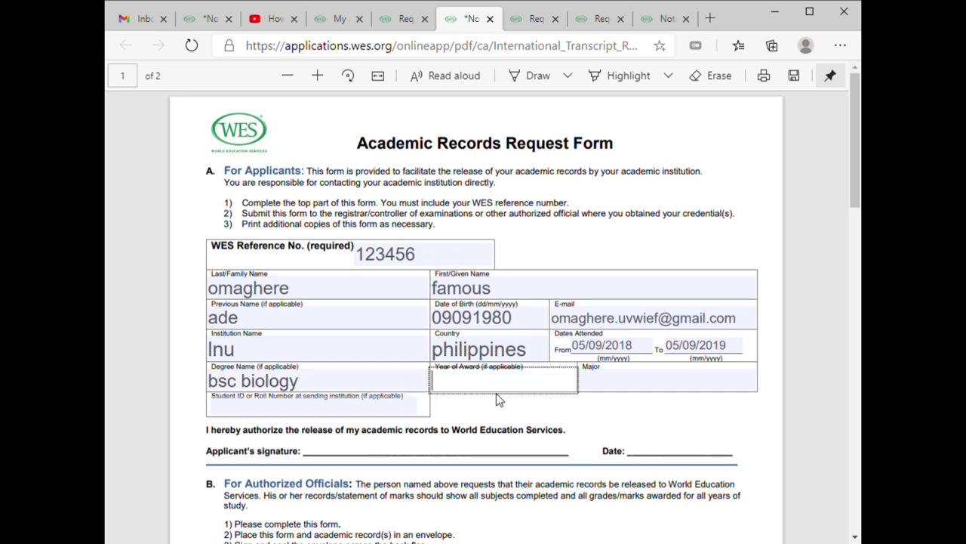
text(2019)
click(702, 383)
text(biology)
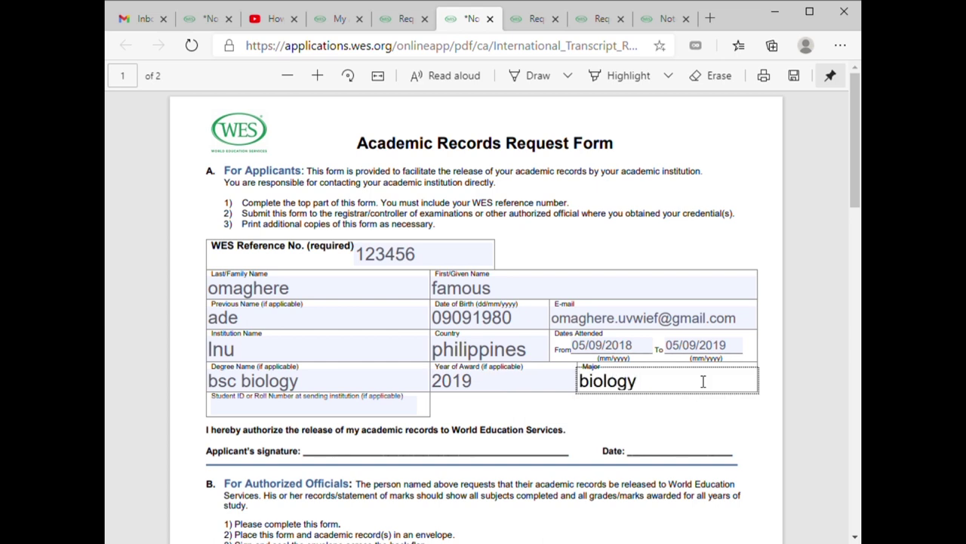
scroll(542, 340, down, 1)
scroll(543, 351, up, 1)
scroll(444, 403, down, 3)
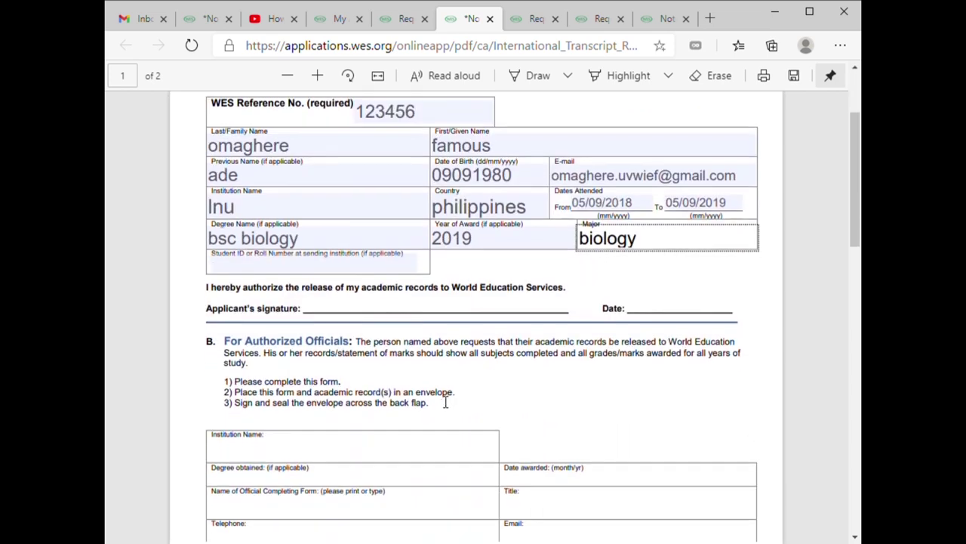
click(348, 310)
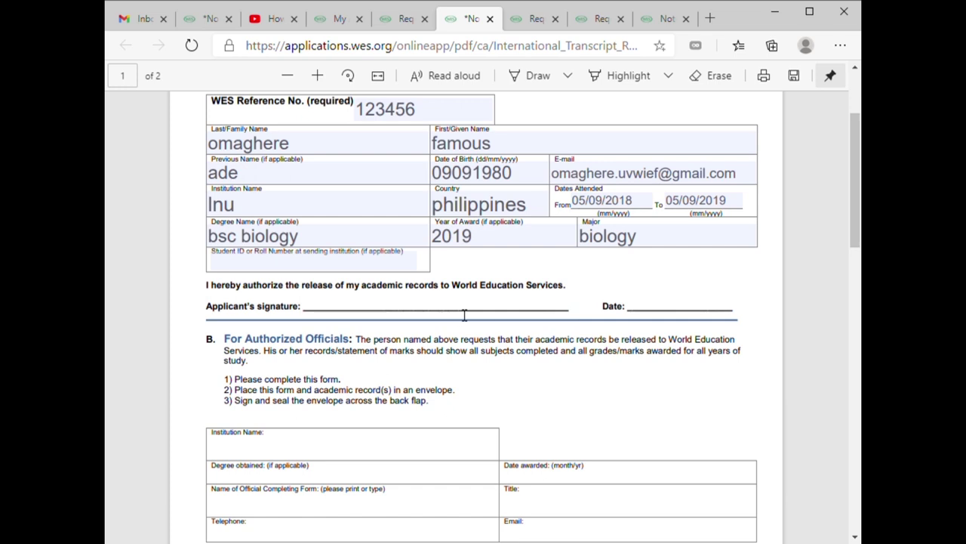
scroll(622, 324, down, 3)
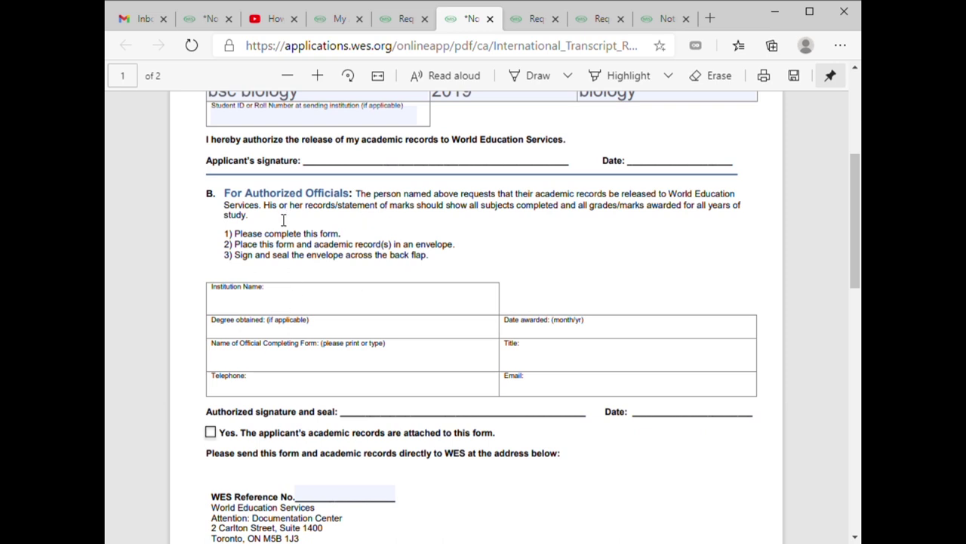
scroll(332, 317, down, 2)
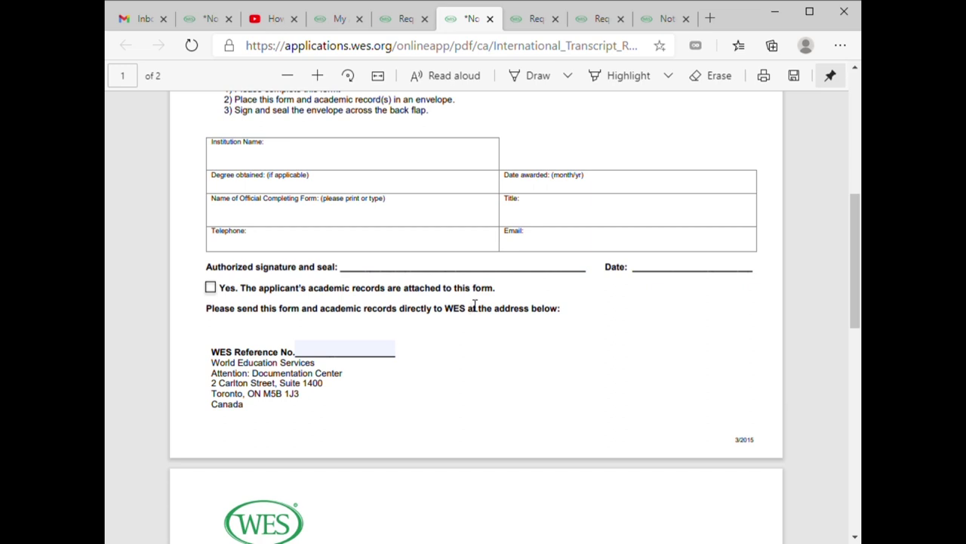
- Fill in the WES Reference No. field above the mailing address
scroll(471, 246, up, 3)
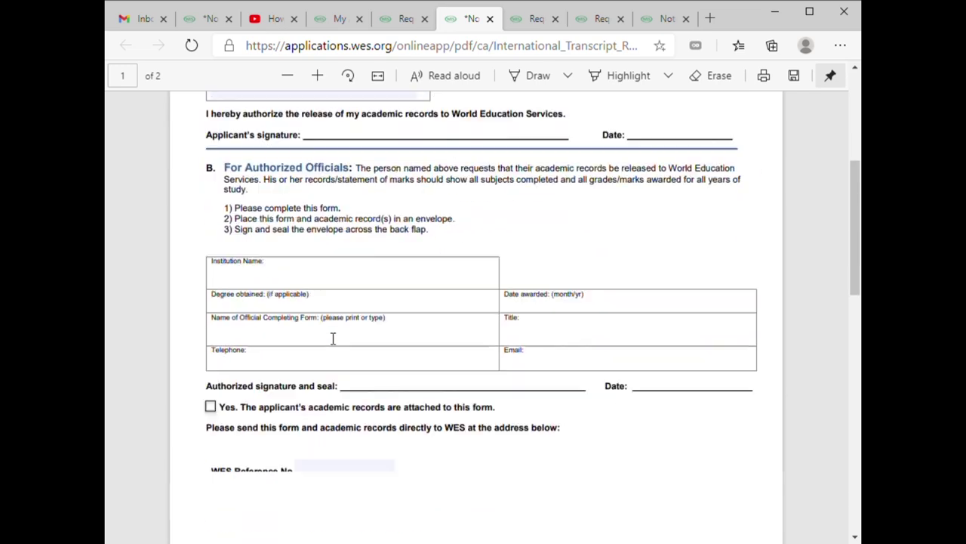
scroll(333, 338, down, 4)
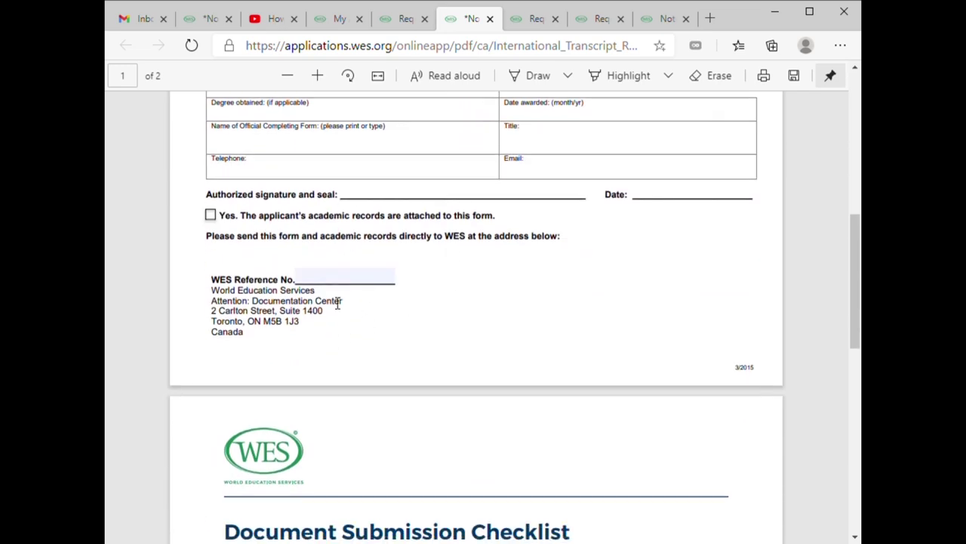
click(329, 279)
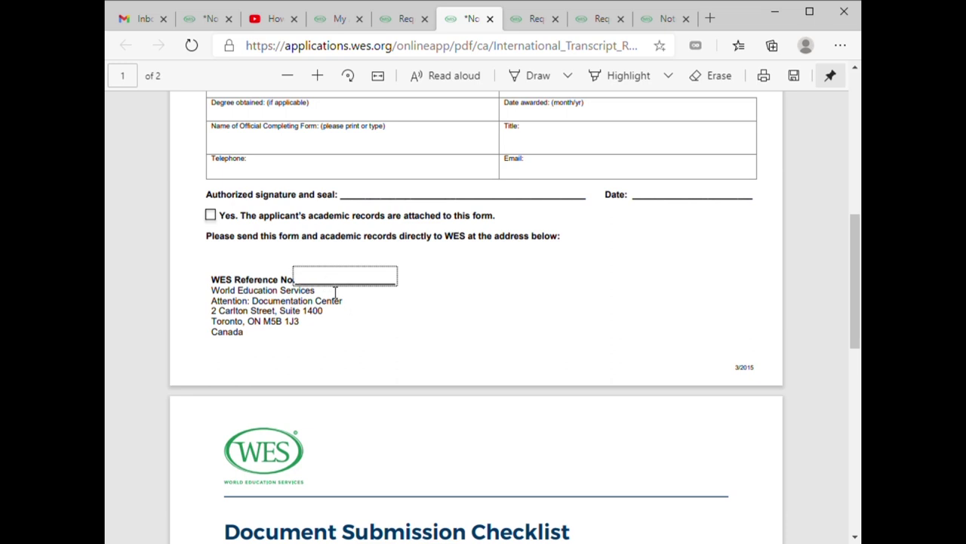
text(123455)
- Scroll through page 2's Document Submission Checklist and 'Please Do NOT Send' list
scroll(475, 347, down, 3)
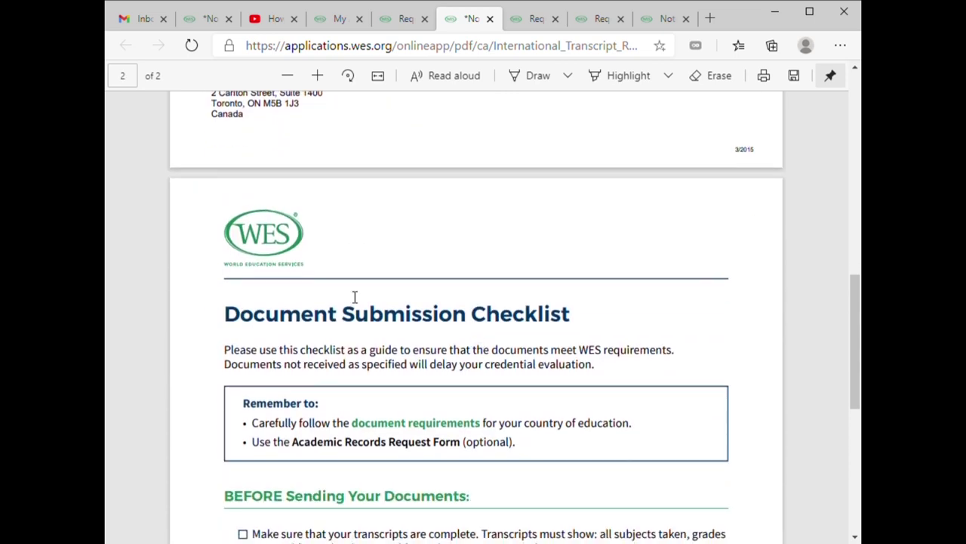
scroll(417, 351, down, 1)
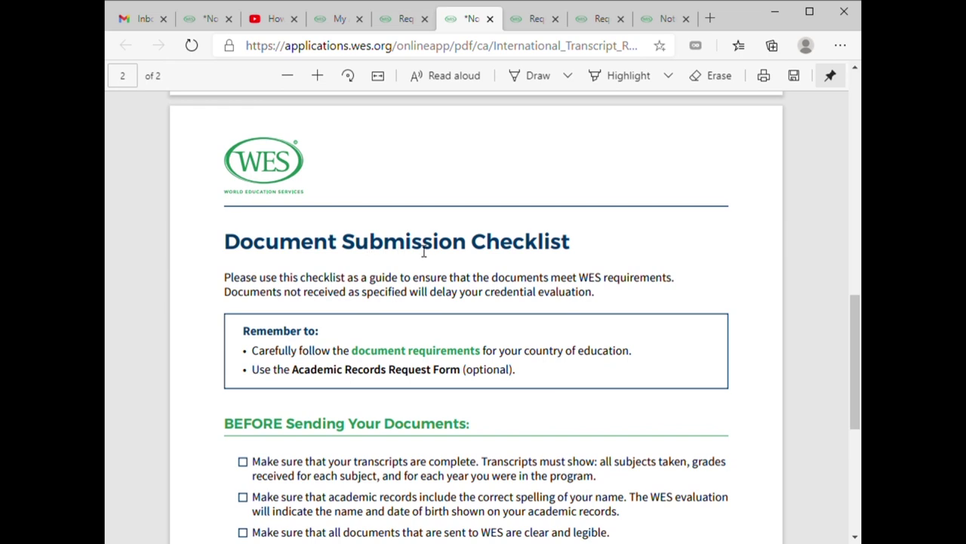
scroll(385, 324, down, 3)
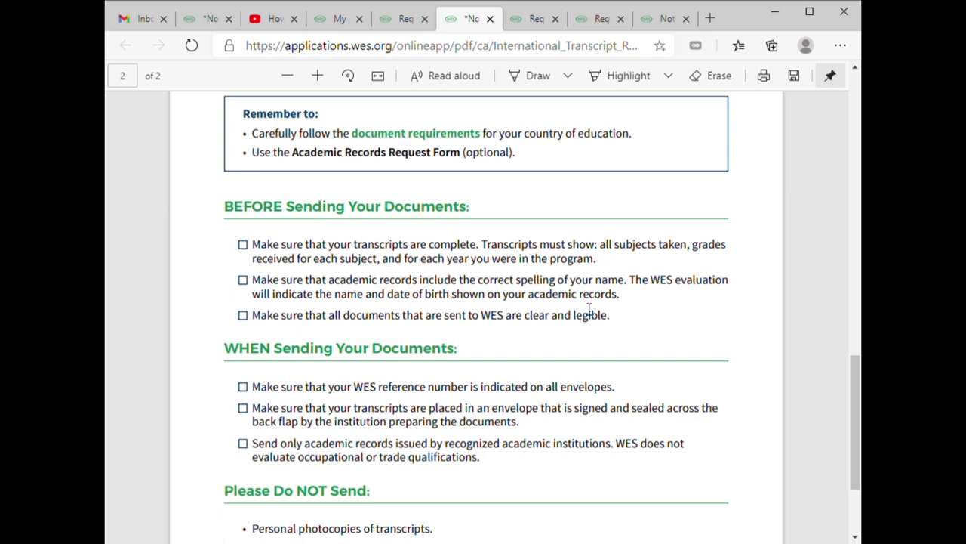
scroll(253, 242, down, 1)
scroll(257, 311, down, 1)
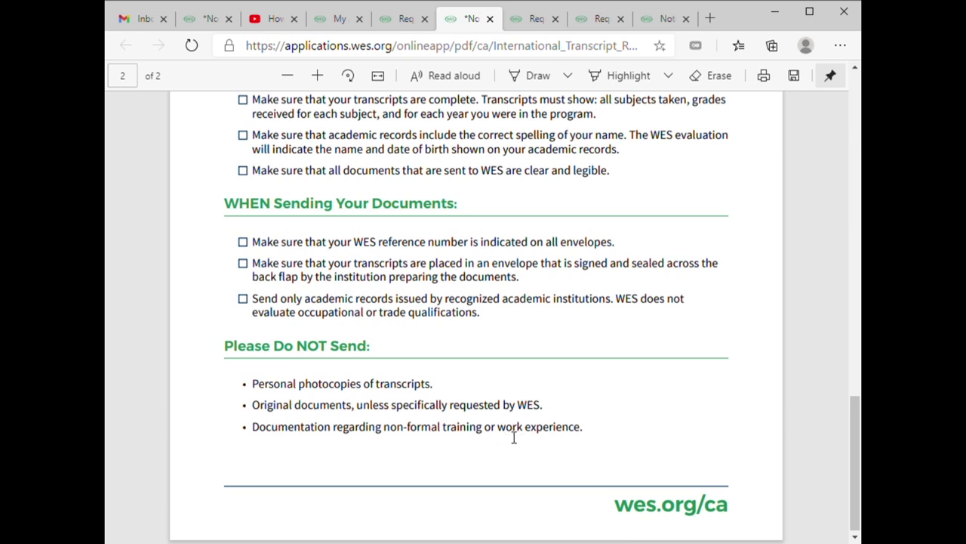
- Review the filled form up to the top of page 1, then return to the WES required-documents tab
scroll(506, 439, down, 1)
scroll(499, 444, up, 4)
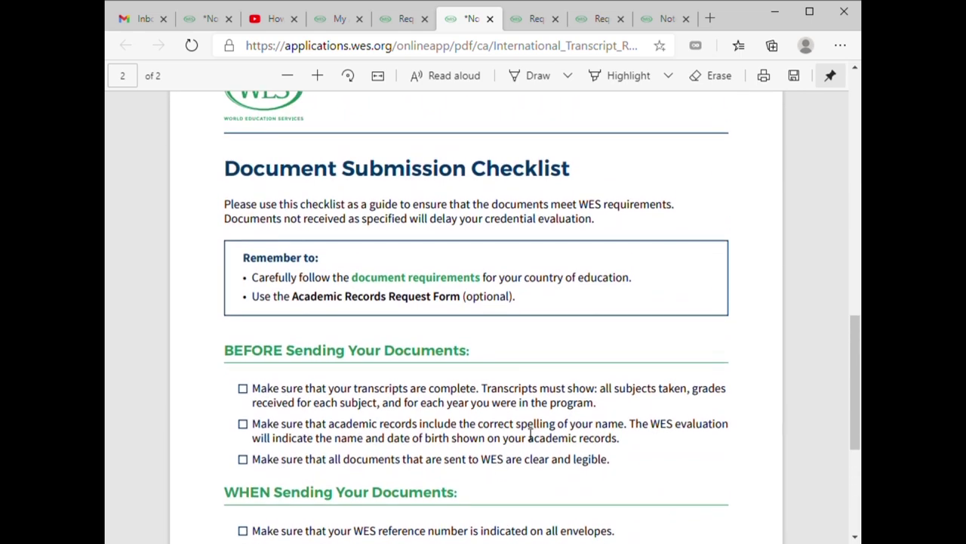
scroll(529, 436, up, 6)
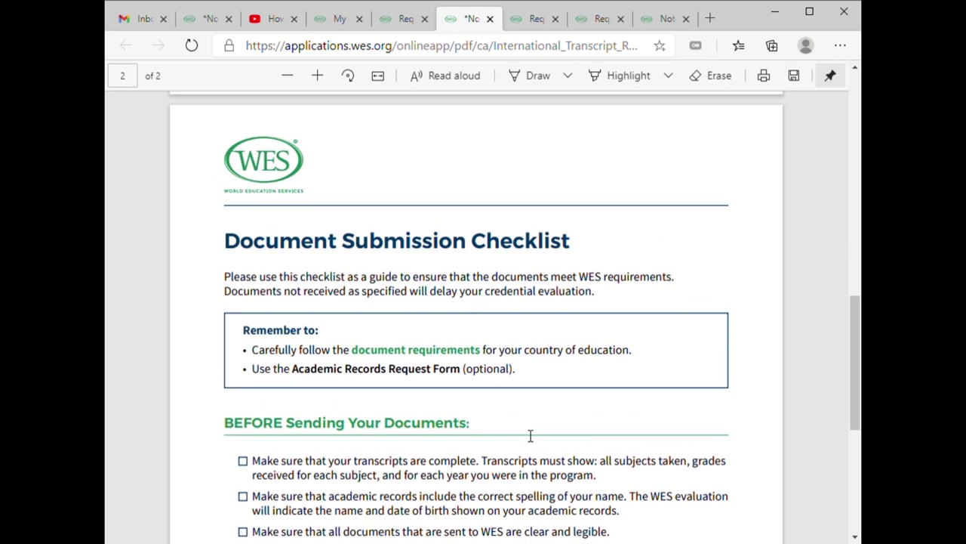
scroll(526, 434, up, 5)
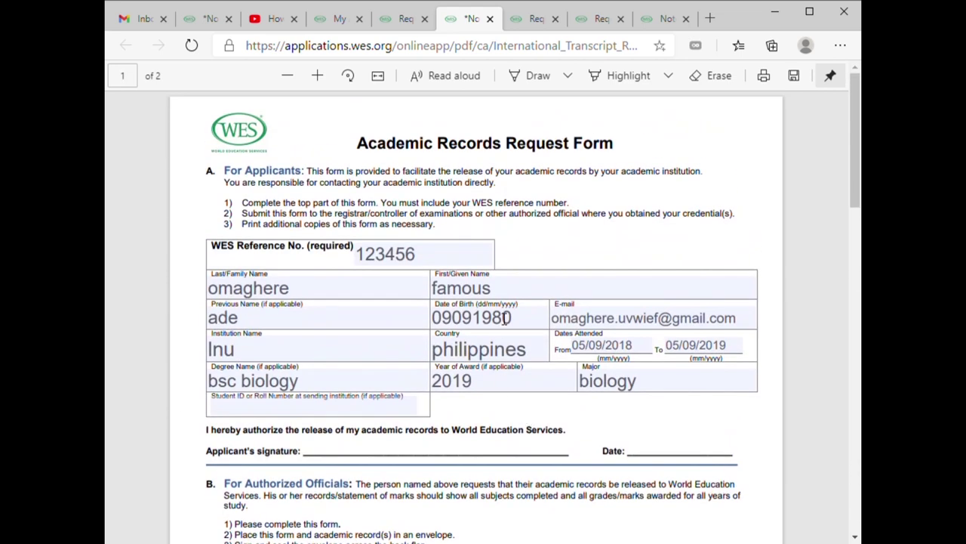
scroll(565, 371, down, 8)
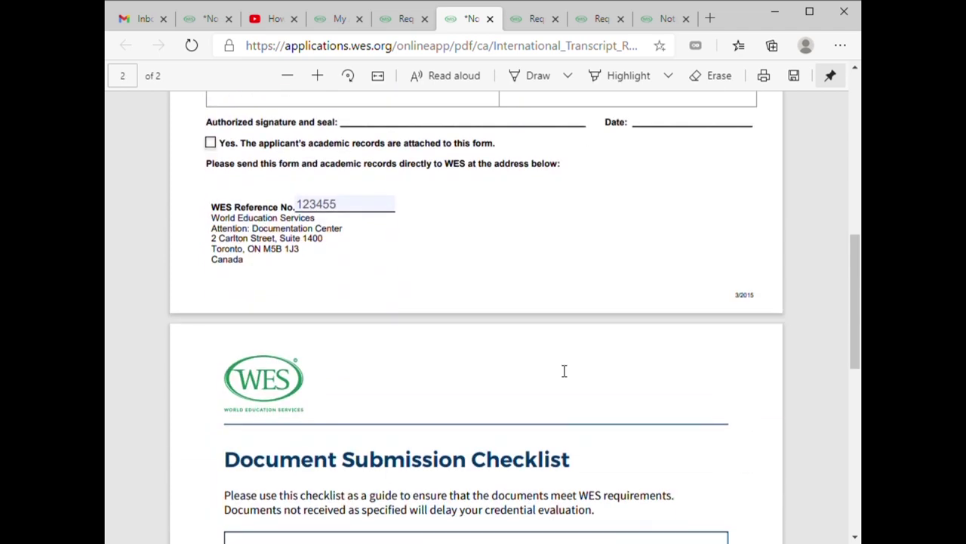
scroll(565, 371, down, 7)
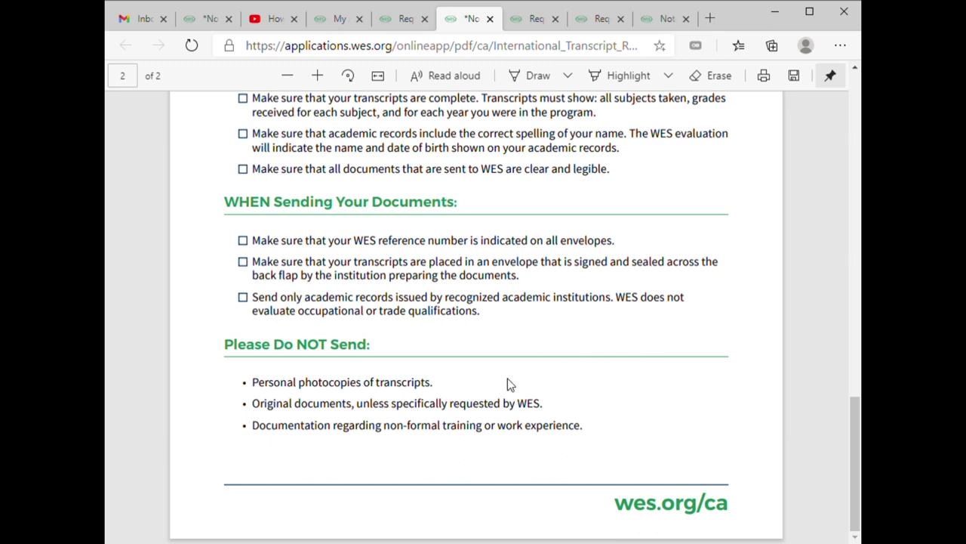
scroll(513, 381, up, 7)
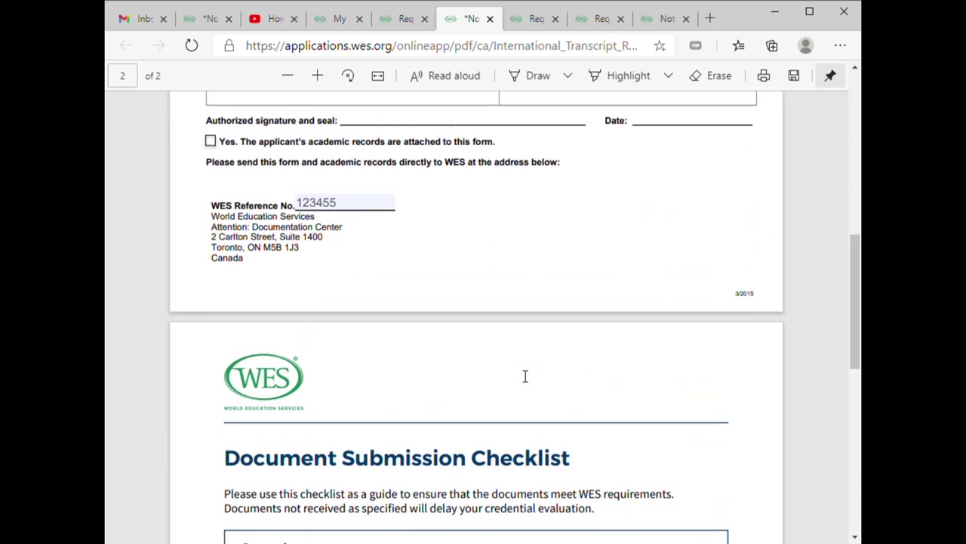
scroll(525, 376, up, 7)
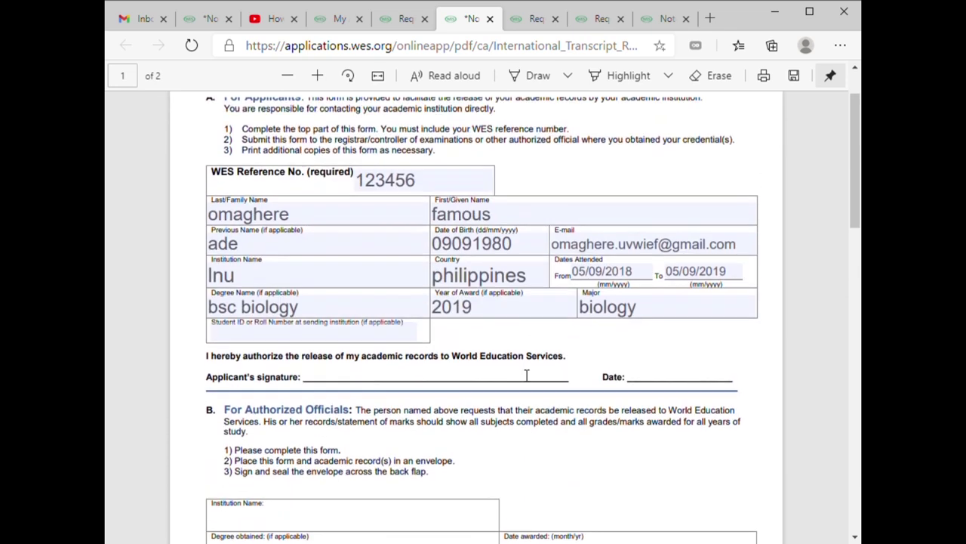
scroll(527, 376, up, 1)
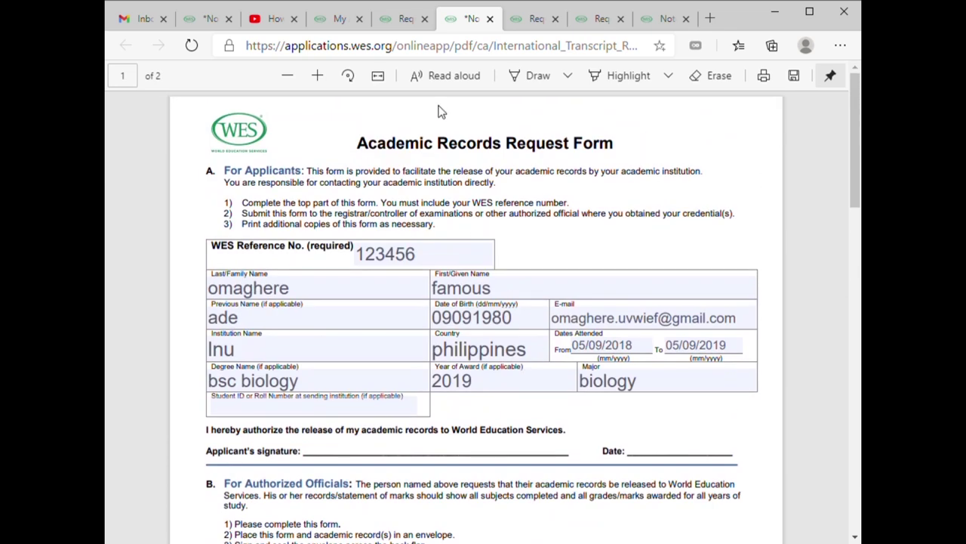
click(406, 18)
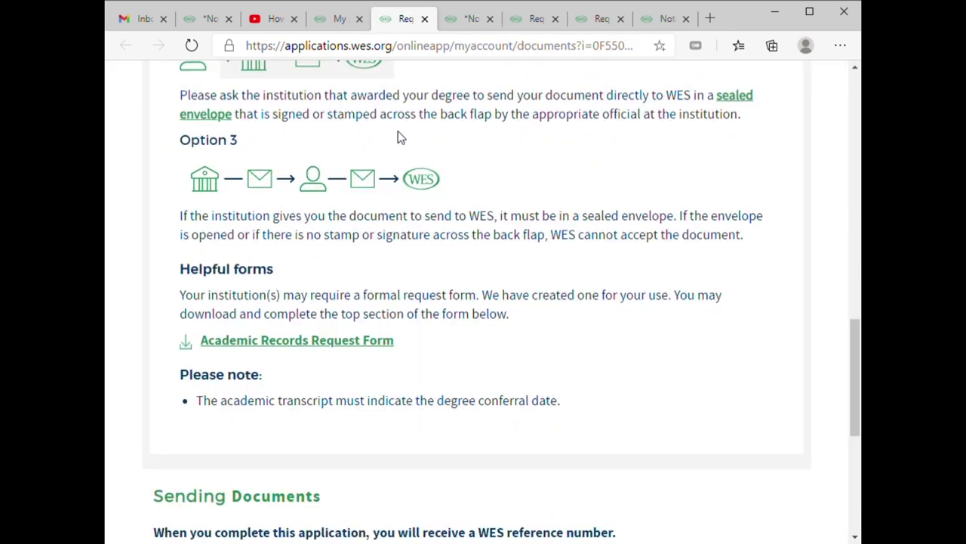
scroll(445, 251, up, 8)
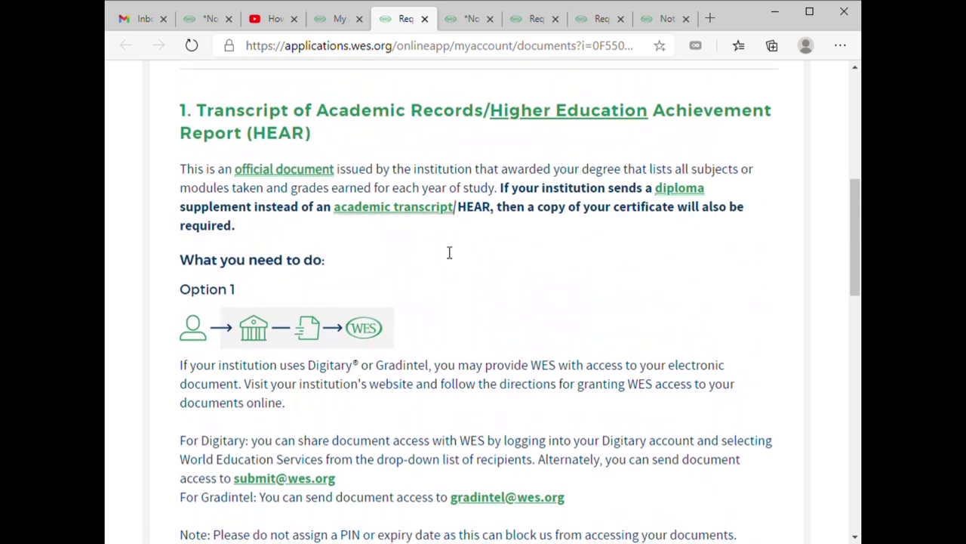
scroll(443, 252, up, 4)
scroll(446, 257, down, 6)
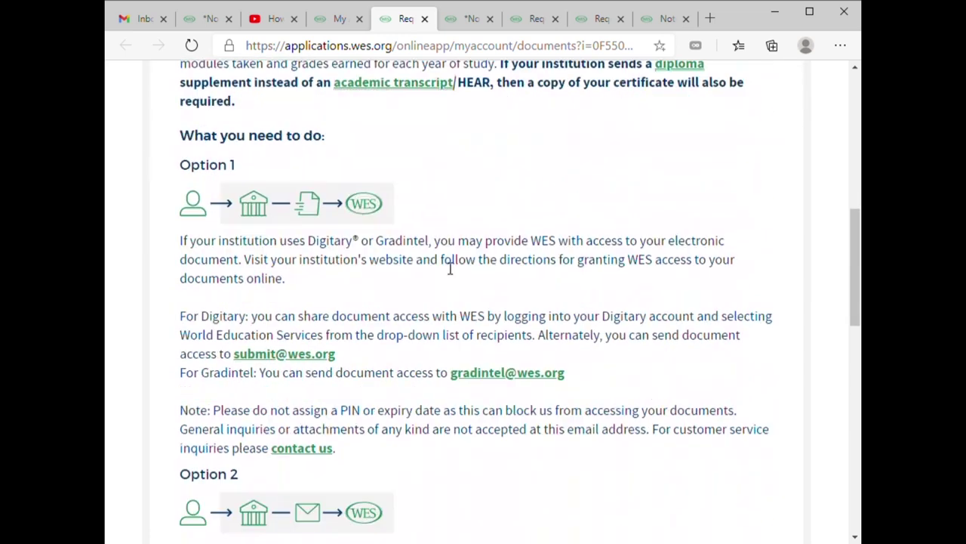
scroll(450, 268, down, 5)
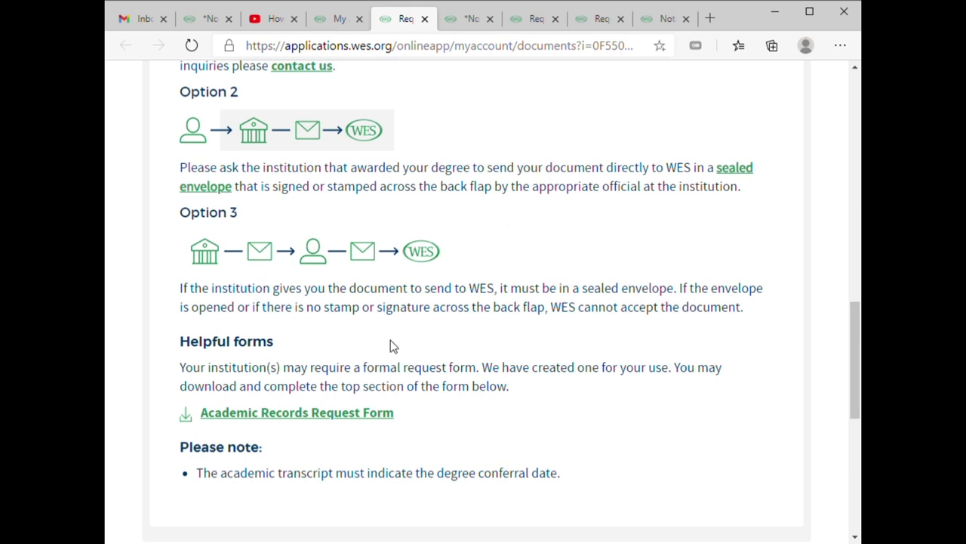
scroll(390, 345, down, 6)
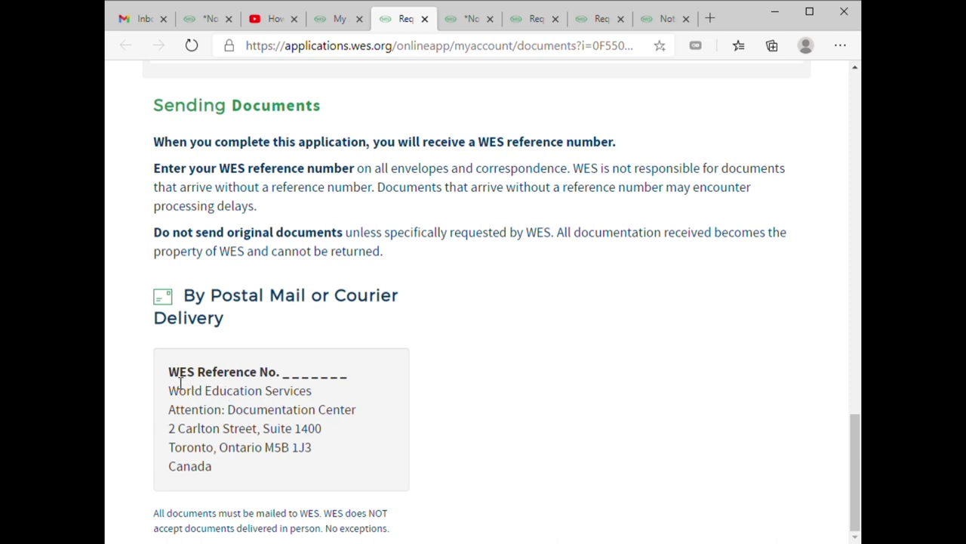
drag(168, 371, 343, 473)
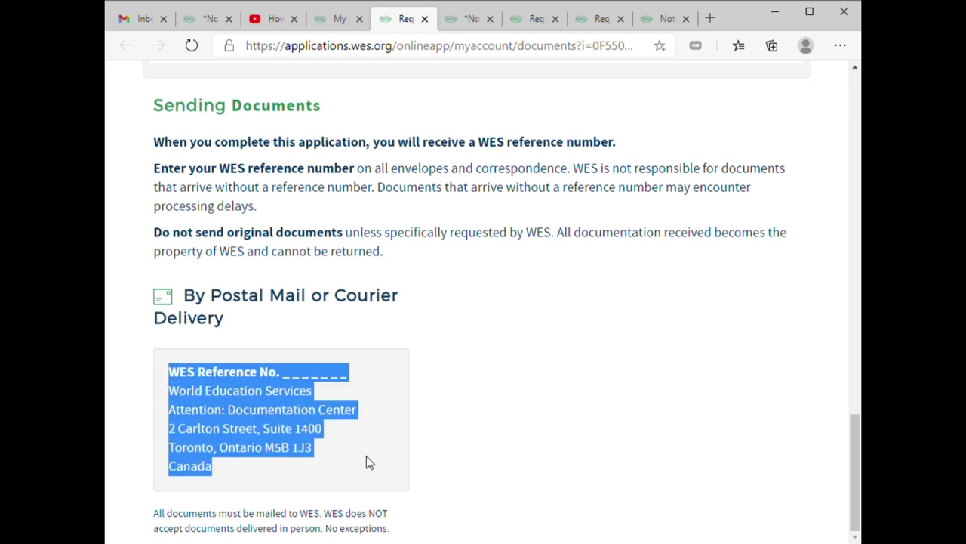
scroll(430, 424, up, 2)
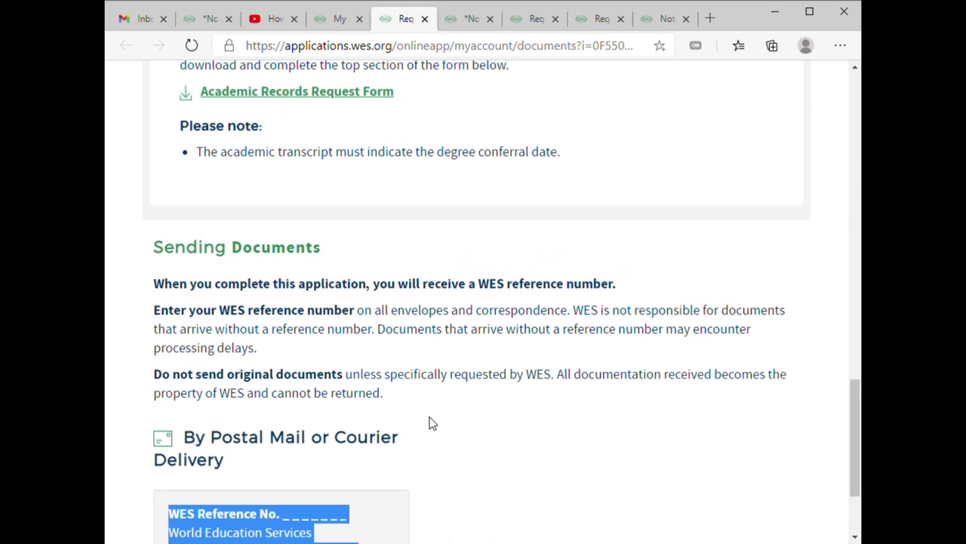
scroll(431, 423, down, 2)
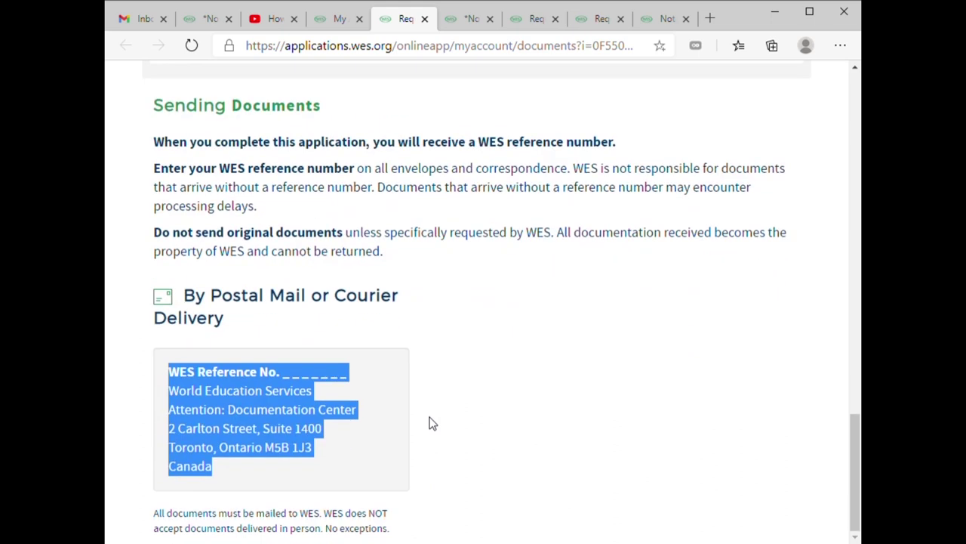
click(300, 381)
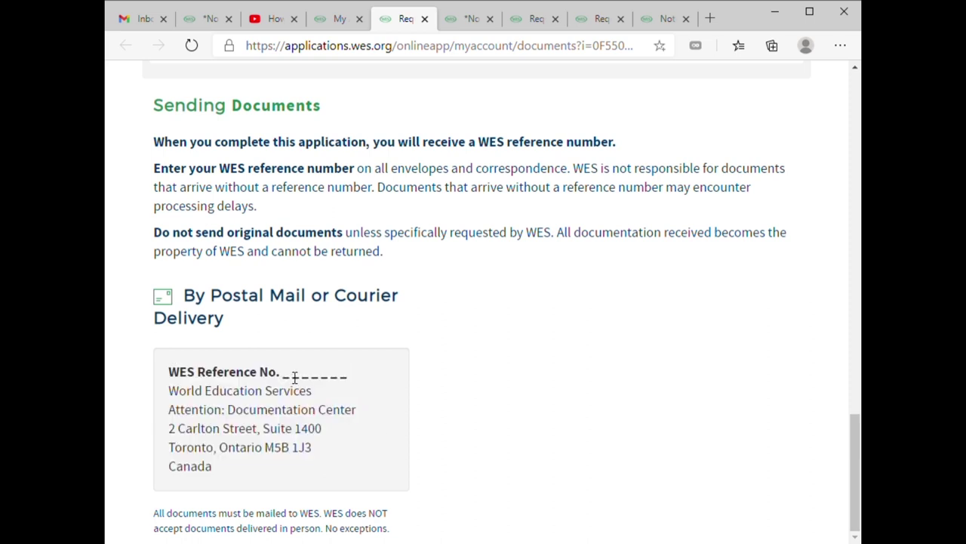
drag(292, 378, 370, 388)
click(297, 377)
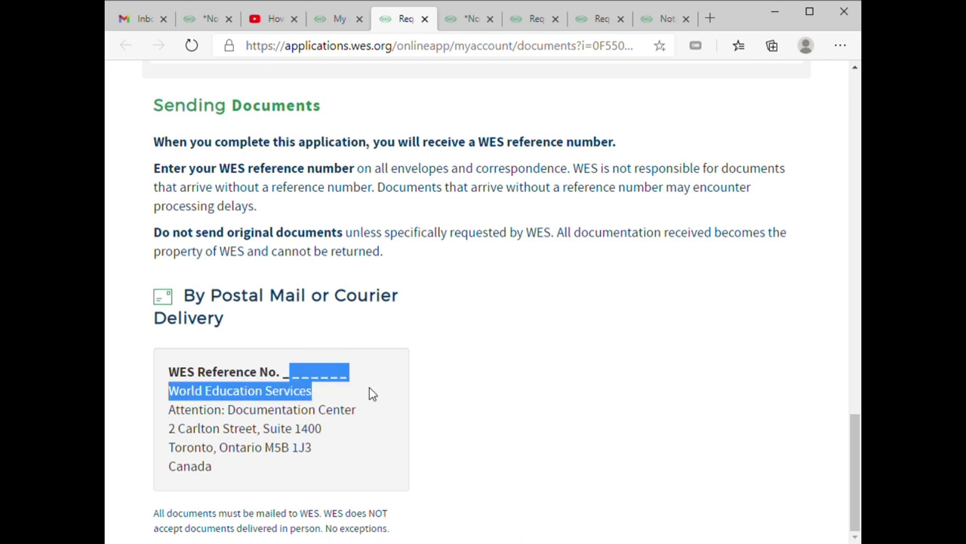
click(352, 377)
scroll(356, 394, up, 1)
scroll(356, 395, up, 1)
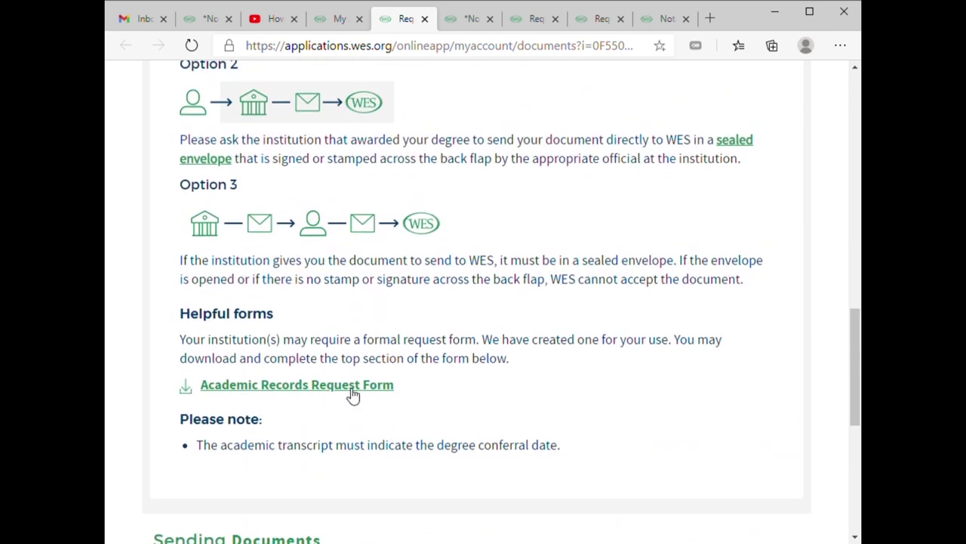
scroll(354, 394, up, 1)
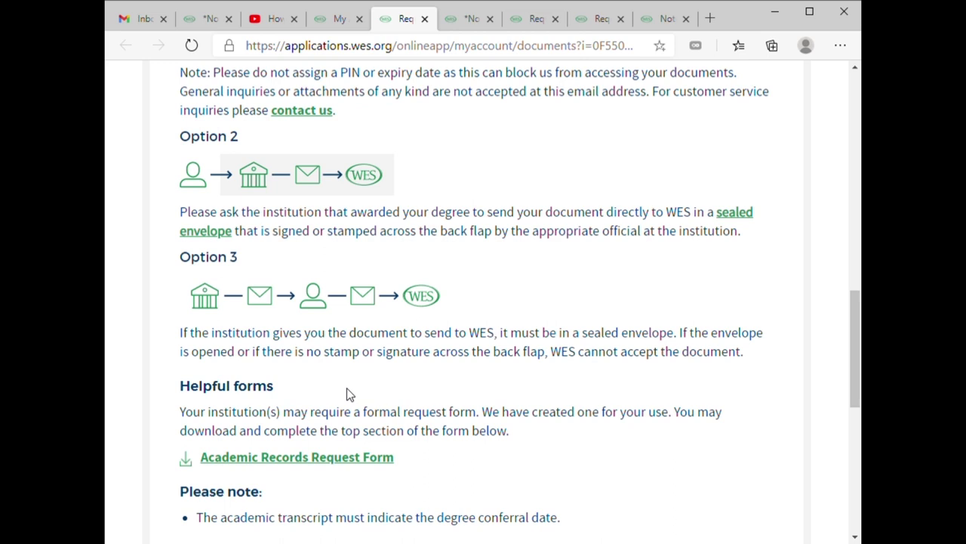
click(471, 19)
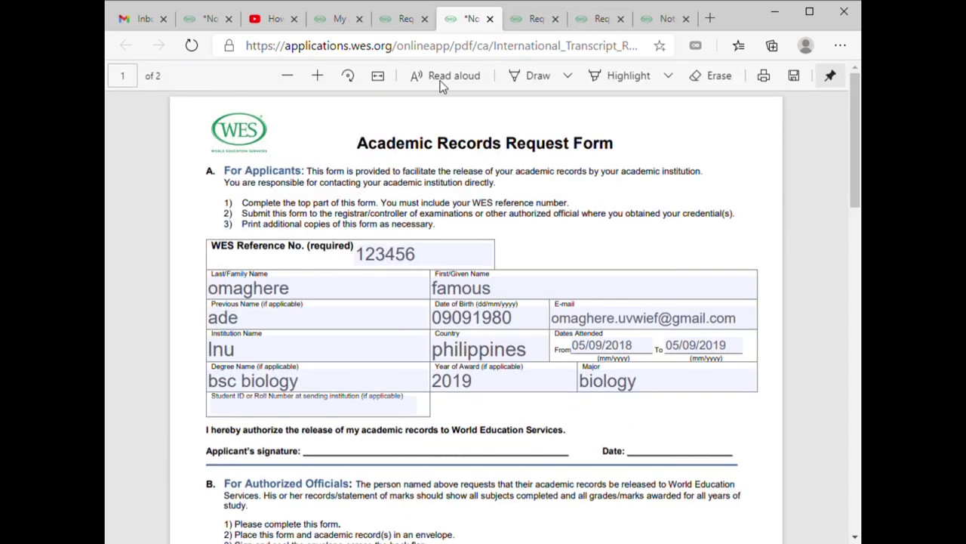
click(401, 26)
scroll(357, 293, down, 2)
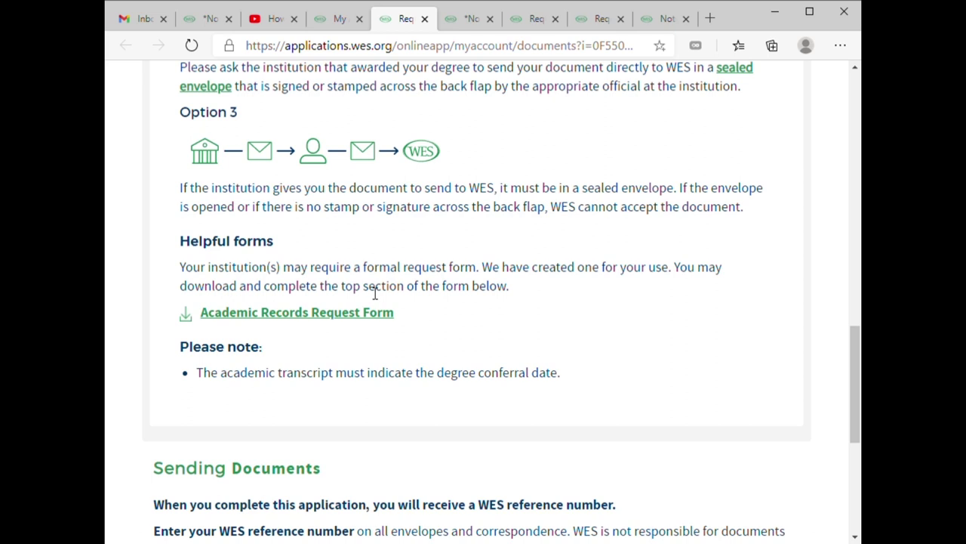
scroll(385, 290, down, 1)
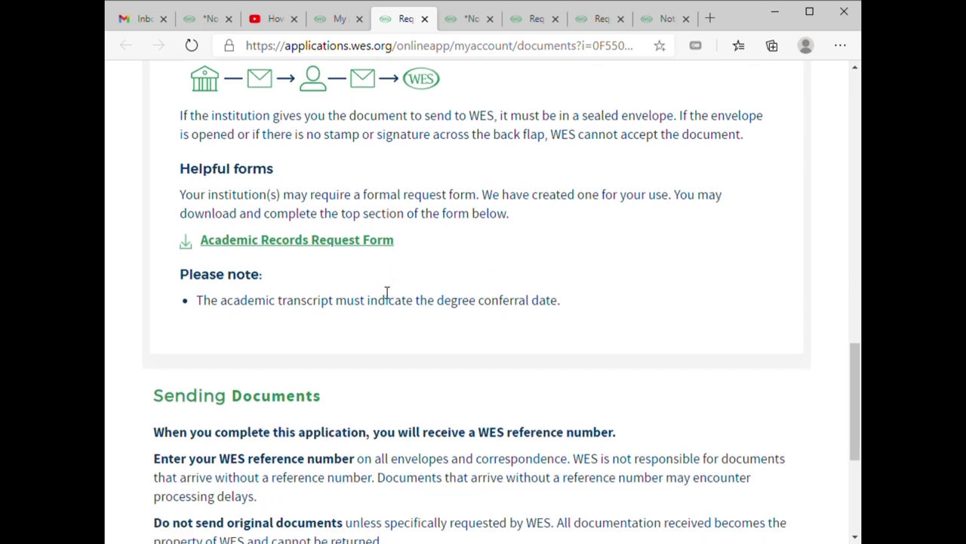
scroll(378, 313, down, 4)
scroll(379, 317, up, 3)
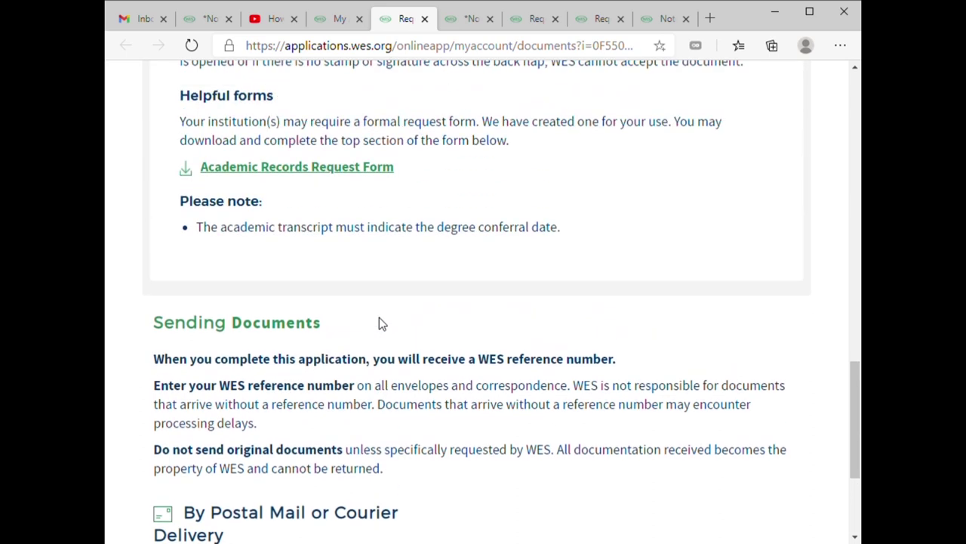
scroll(379, 318, up, 4)
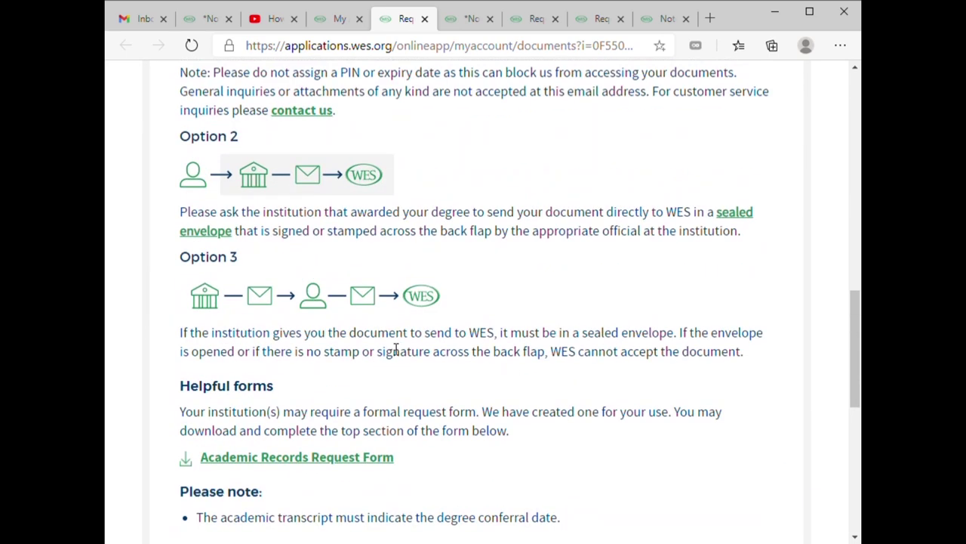
scroll(374, 351, down, 7)
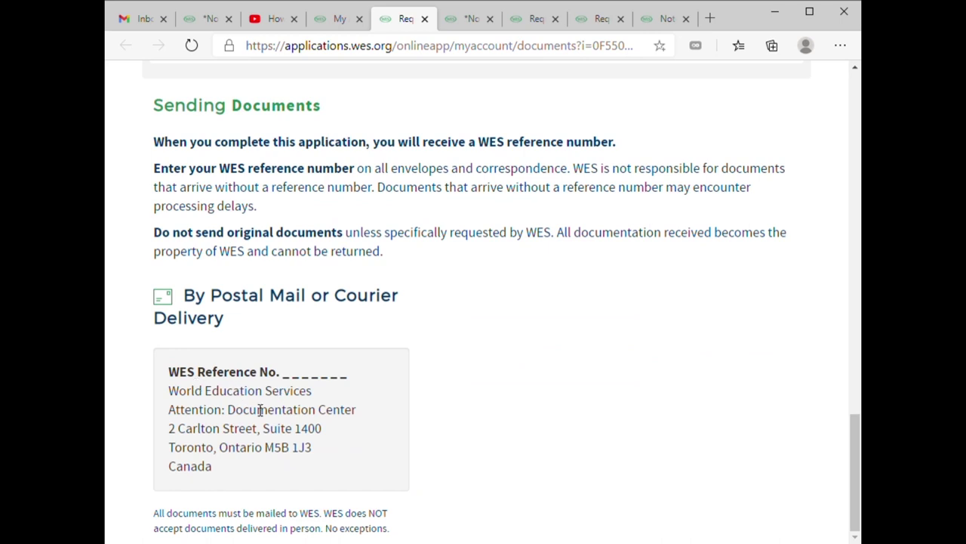
scroll(293, 411, up, 8)
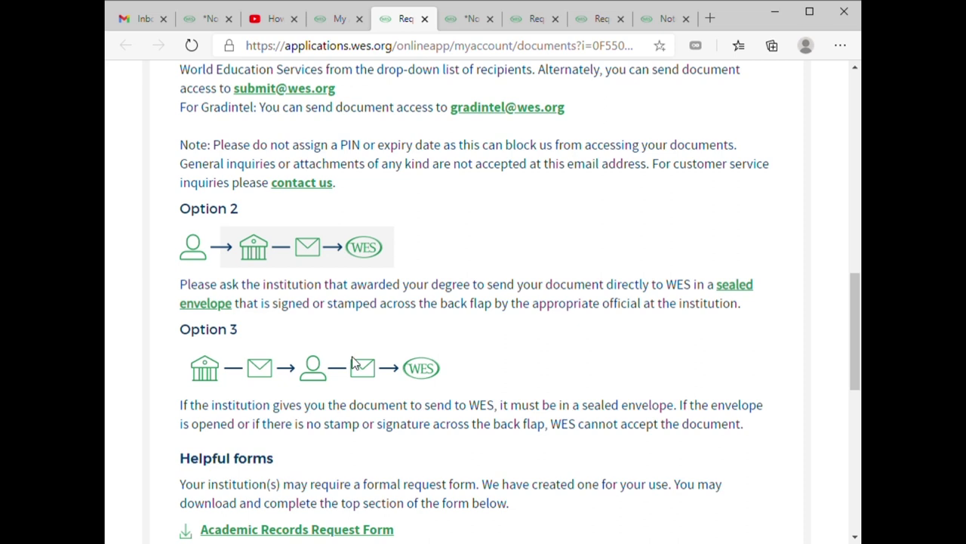
scroll(354, 362, up, 5)
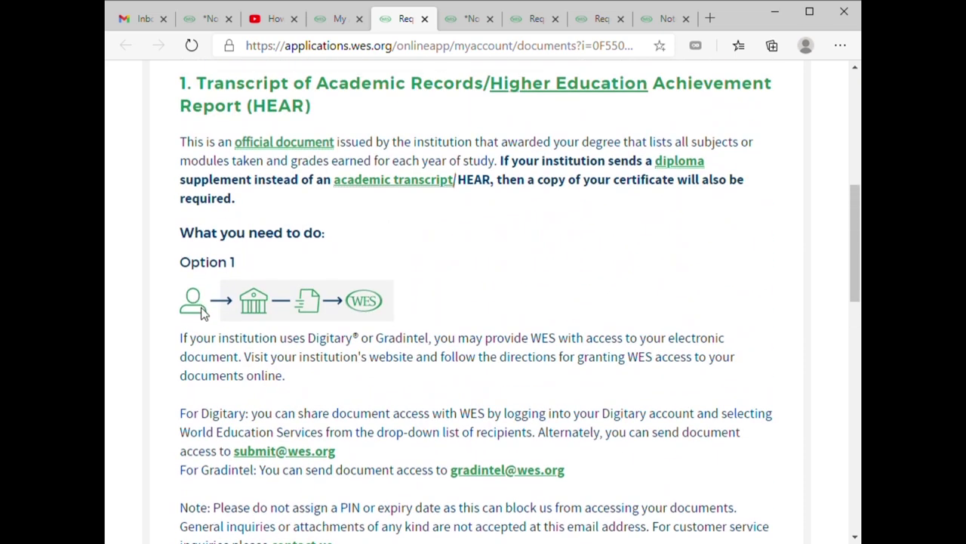
scroll(211, 318, up, 1)
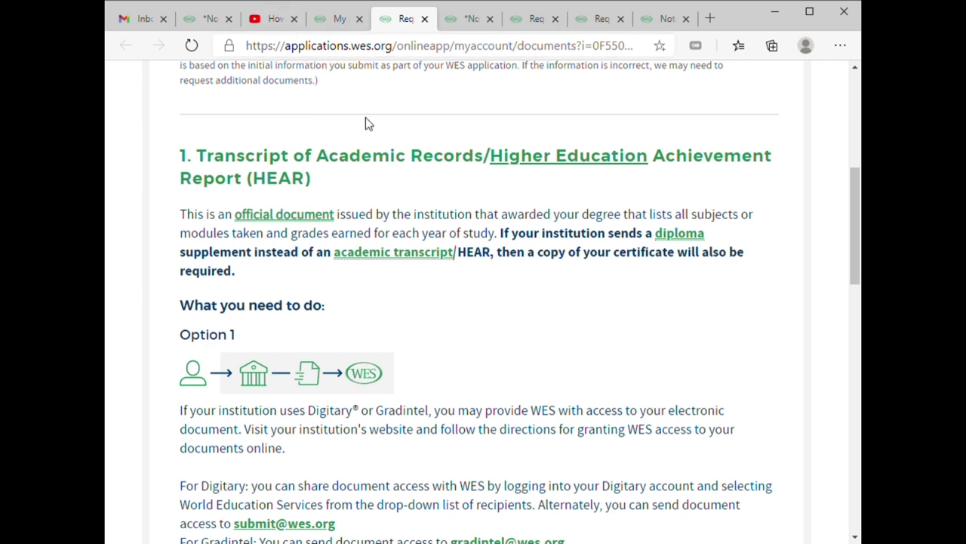
scroll(565, 217, up, 5)
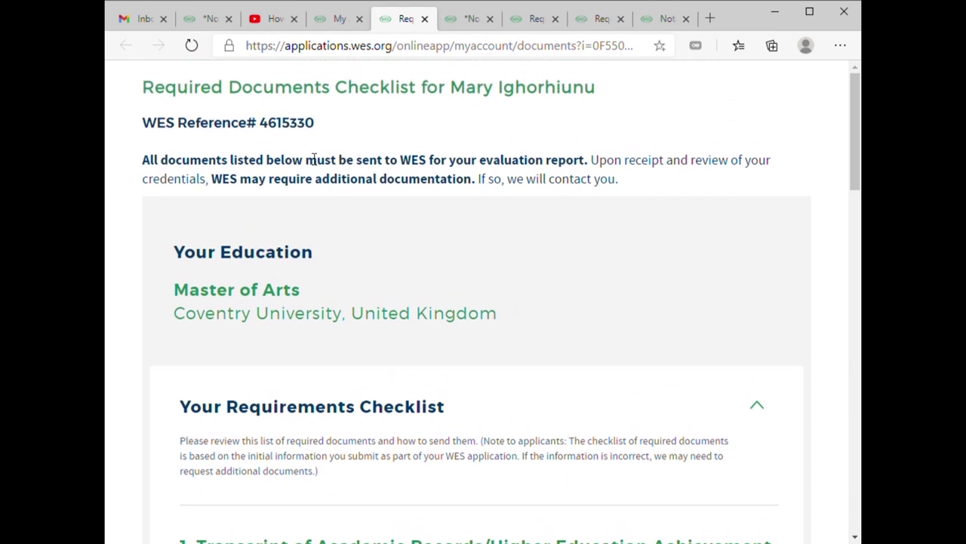
scroll(338, 159, down, 3)
scroll(336, 162, down, 10)
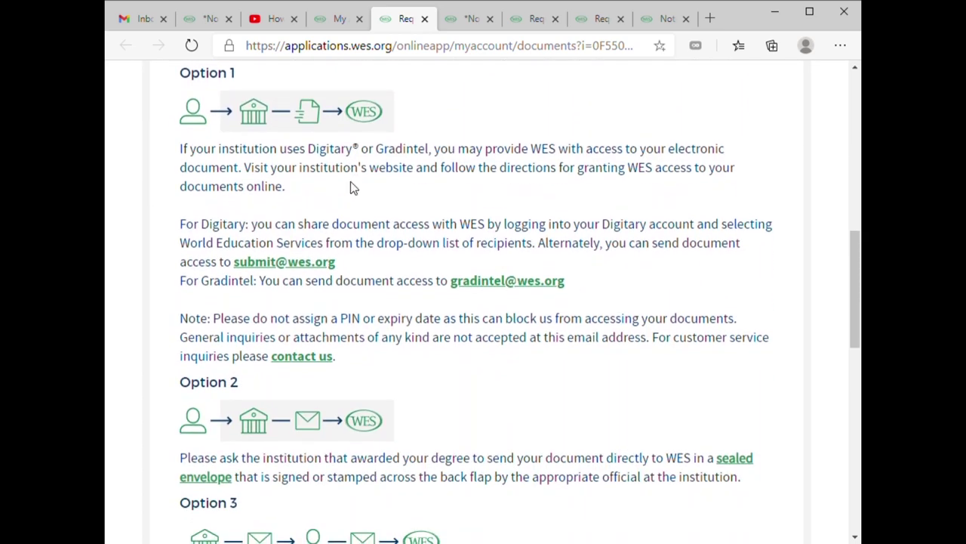